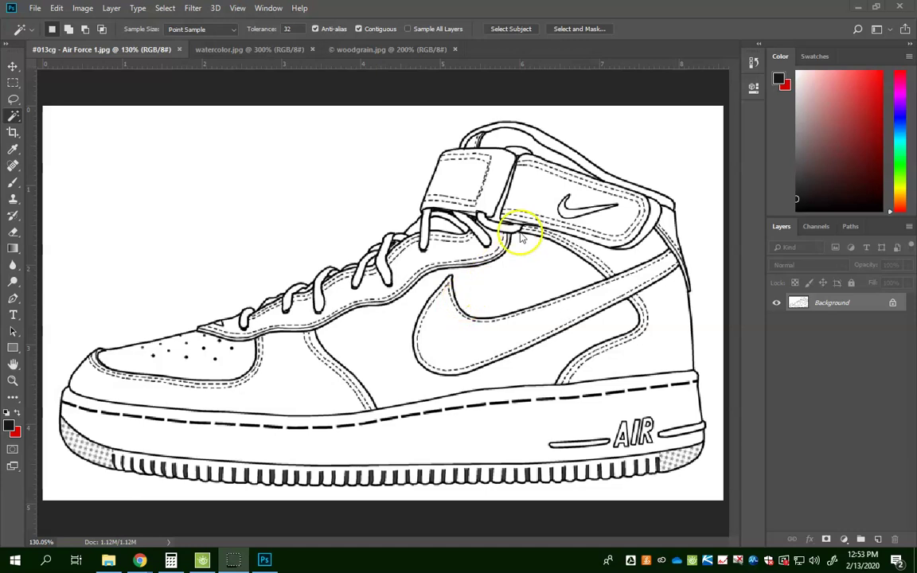
Step: View the watercolor.jpg and woodgrain.jpg texture files, and return to the Air Force 1 shoe drawing
click(260, 50)
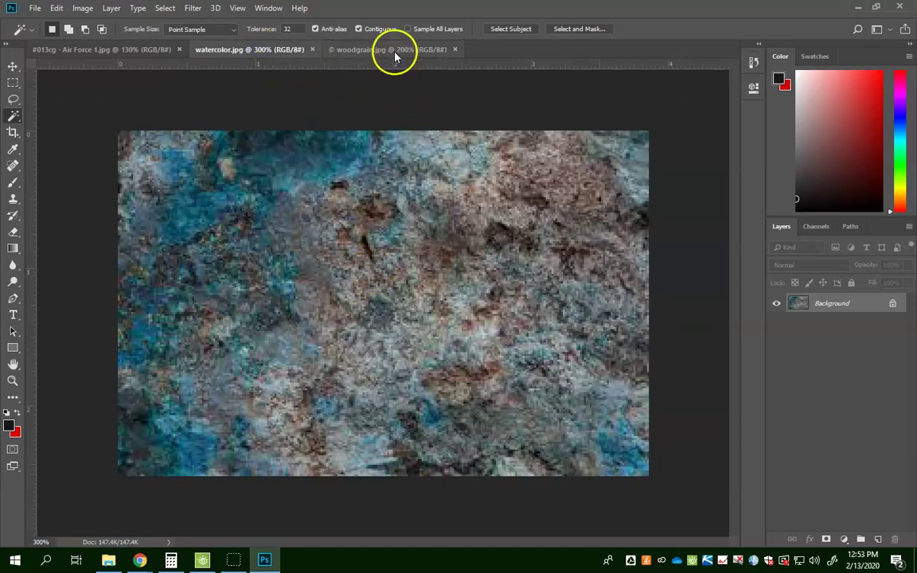
click(396, 50)
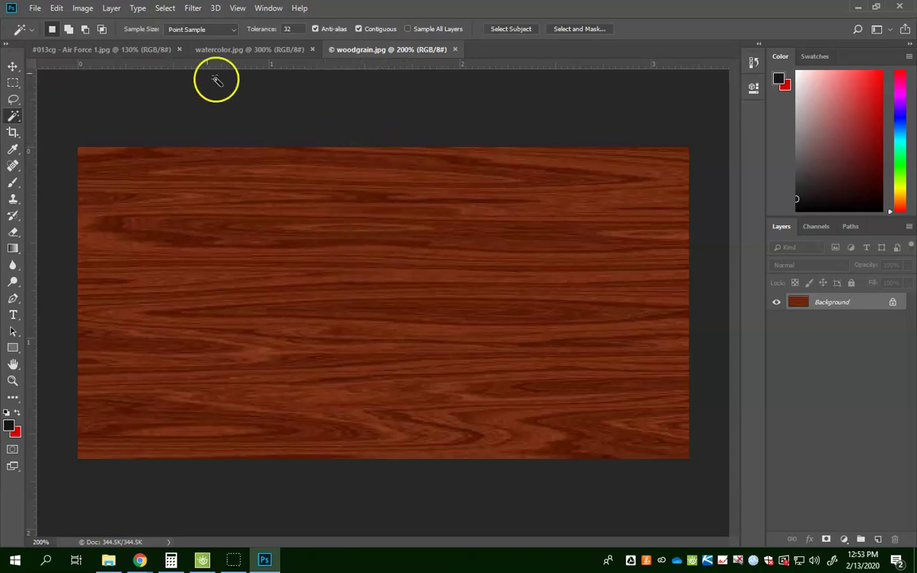
click(242, 55)
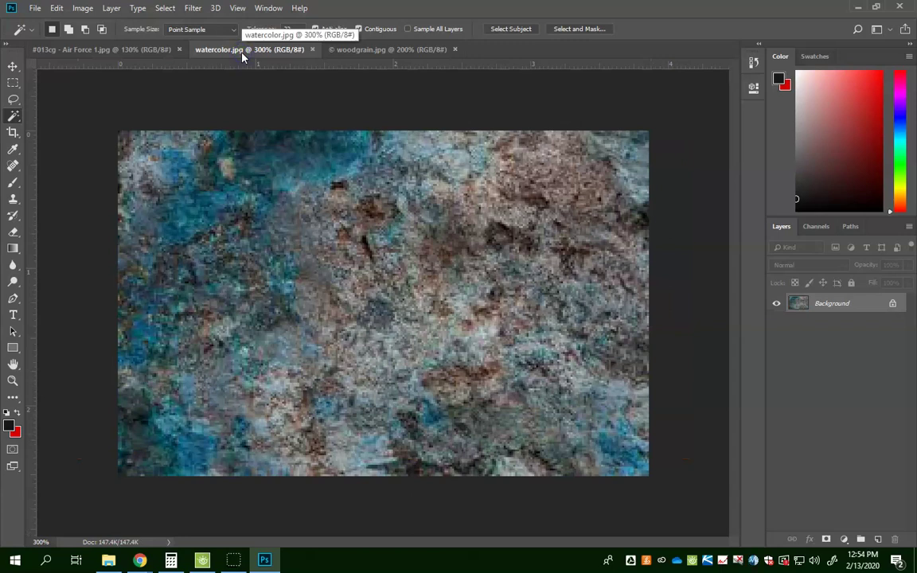
click(147, 49)
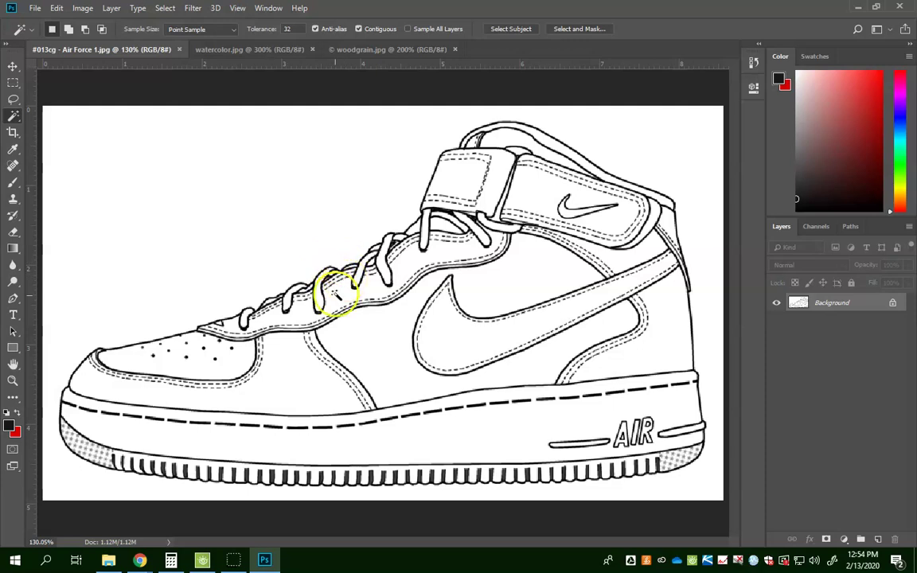
Step: Switch to the Air Force 1 presentation in Google Slides and look through the submitted shoe designs from slide 3 onward
mouse_move(142, 558)
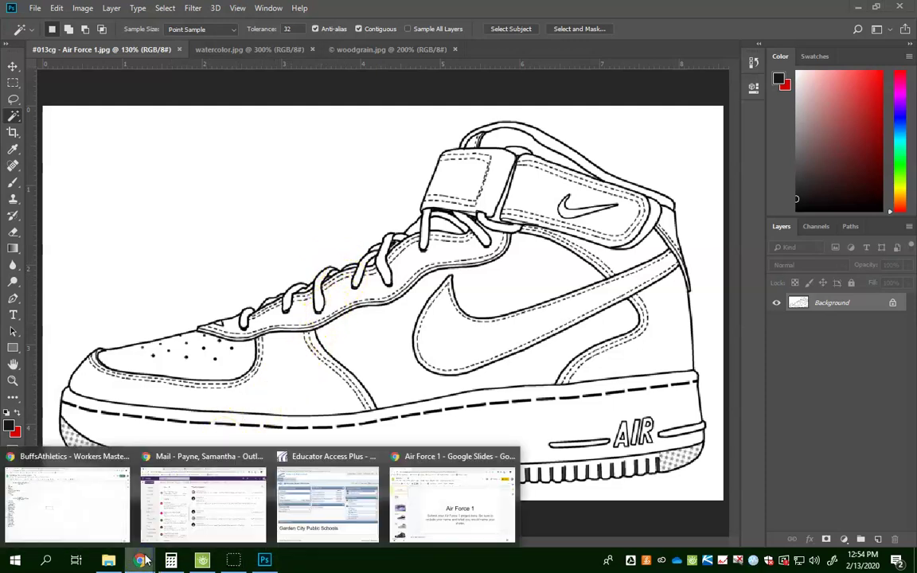
click(450, 498)
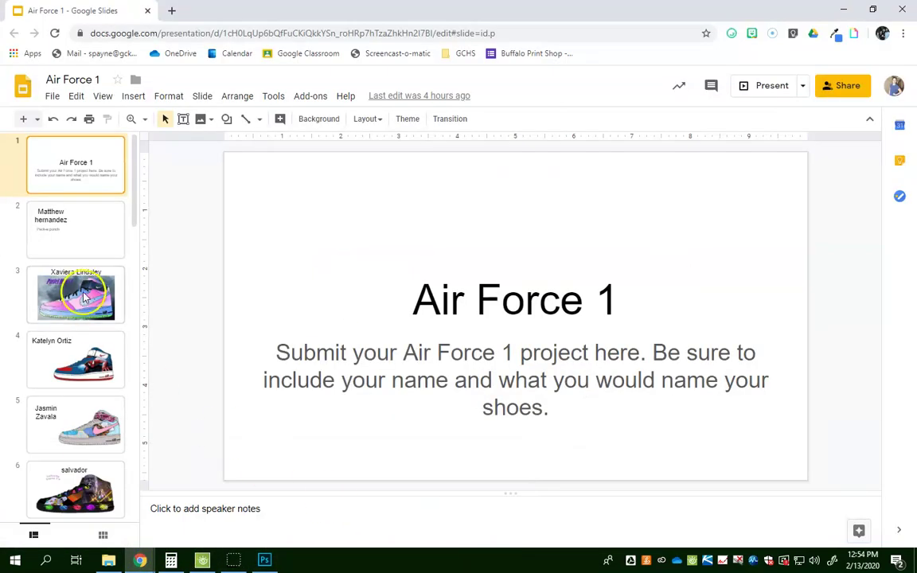
click(235, 559)
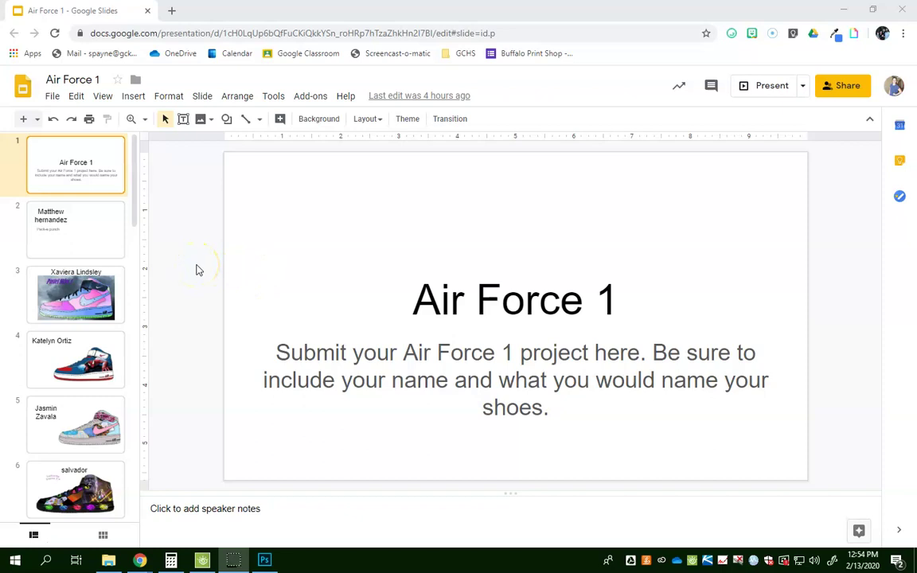
click(102, 296)
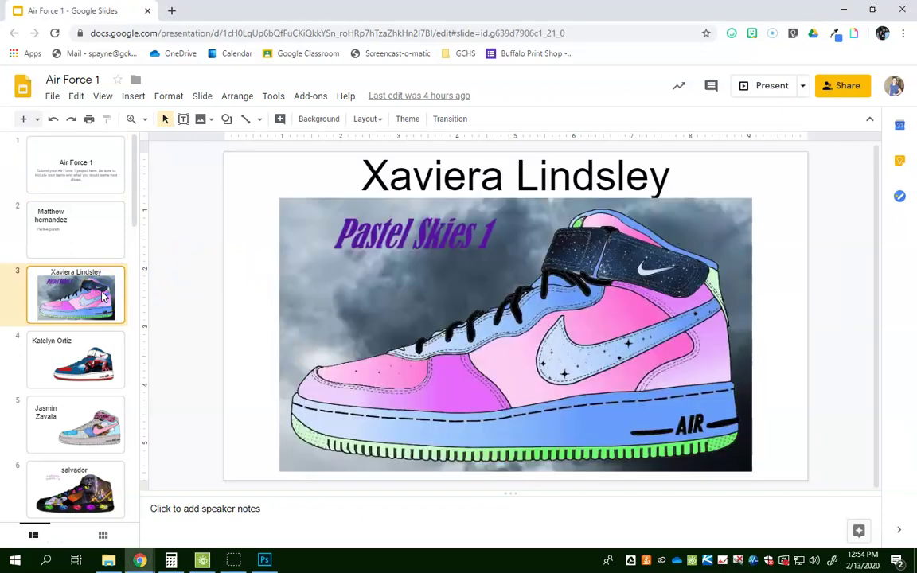
key(Down)
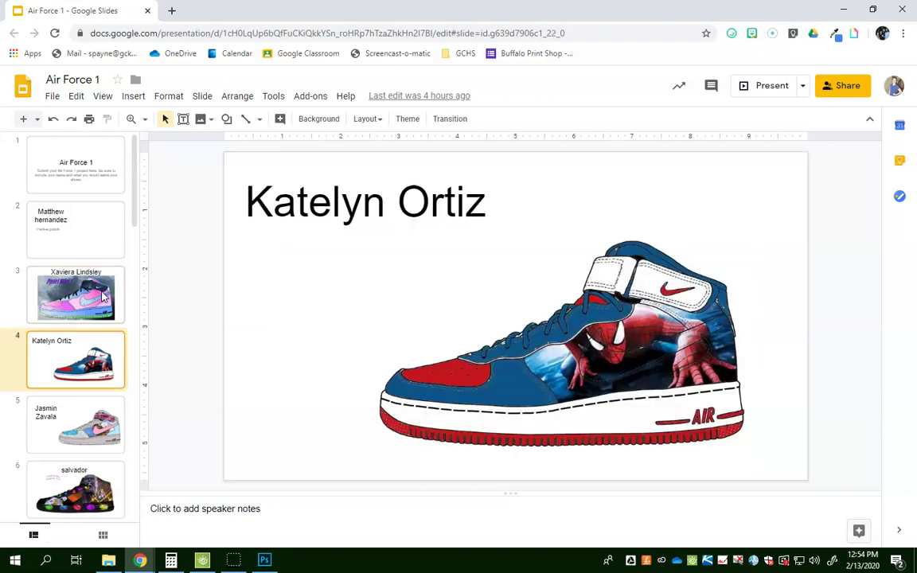
key(Down)
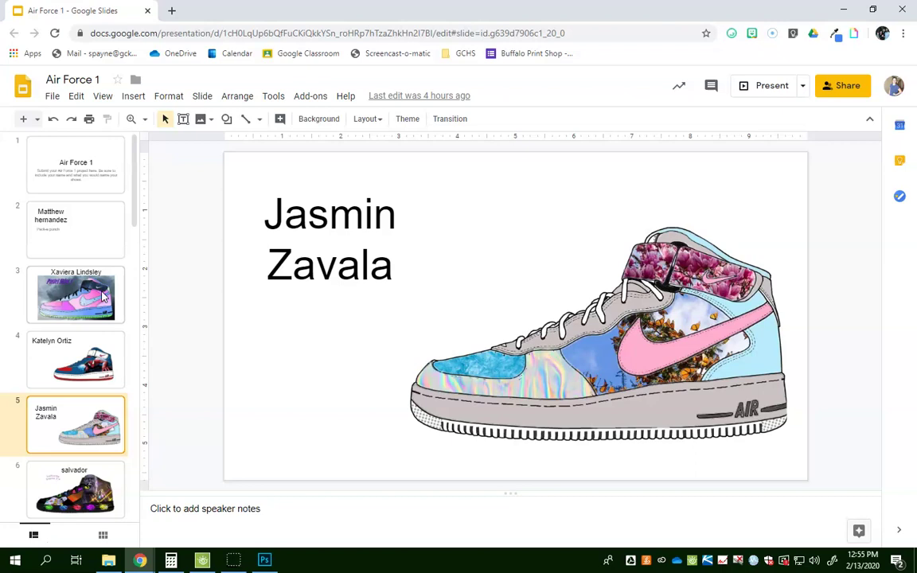
key(Down)
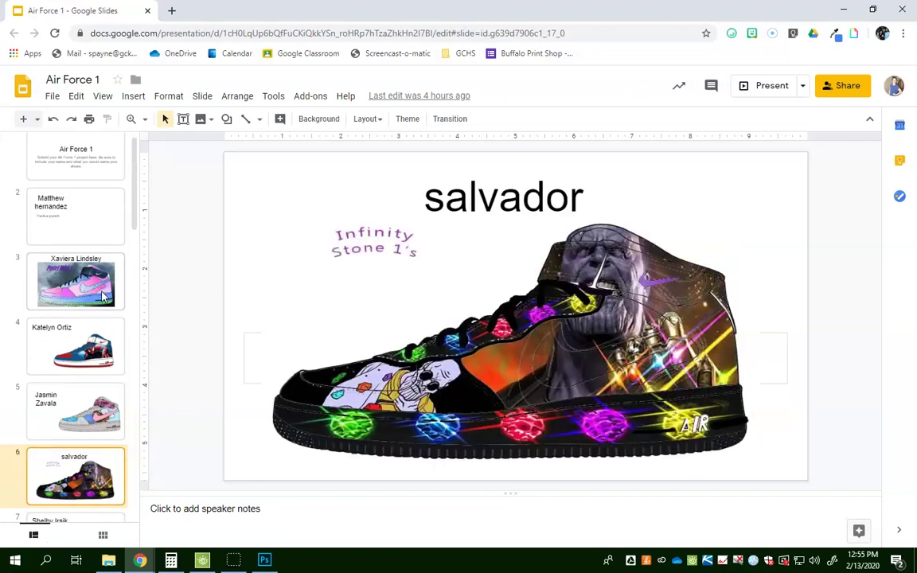
key(Down)
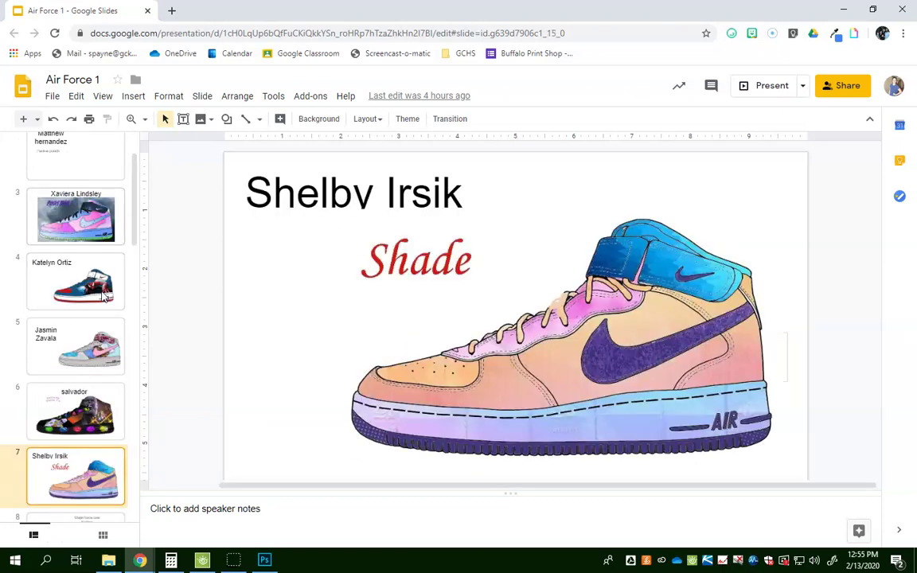
key(Down)
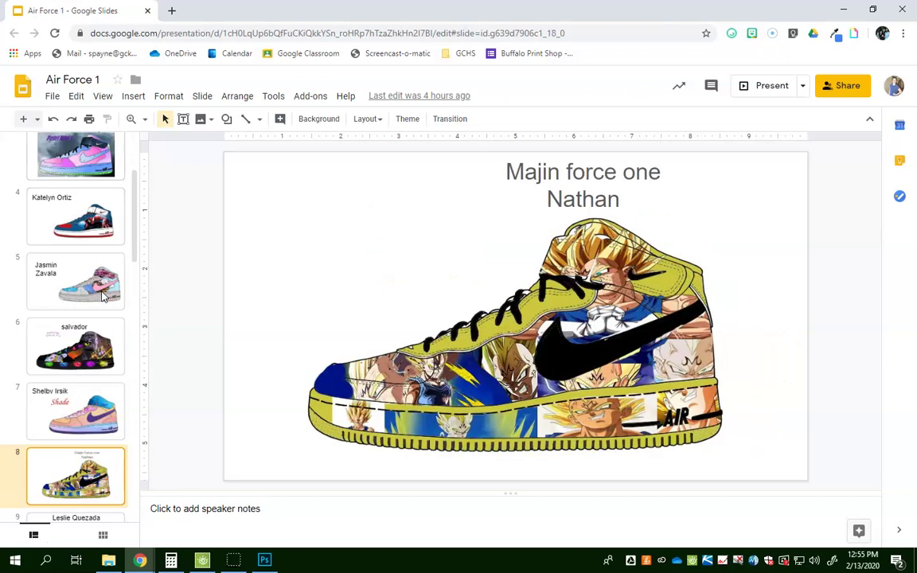
key(Down)
key(Down)
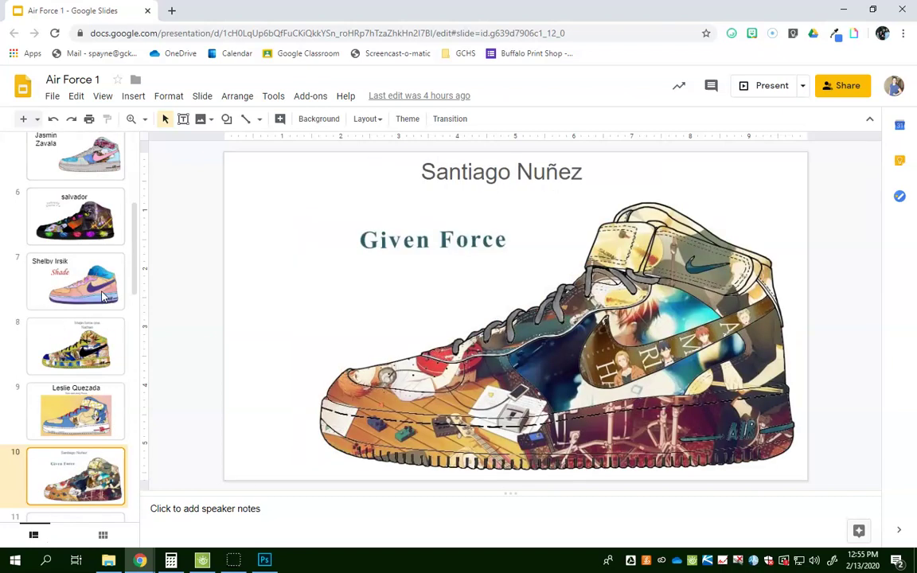
key(Down)
key(Down)
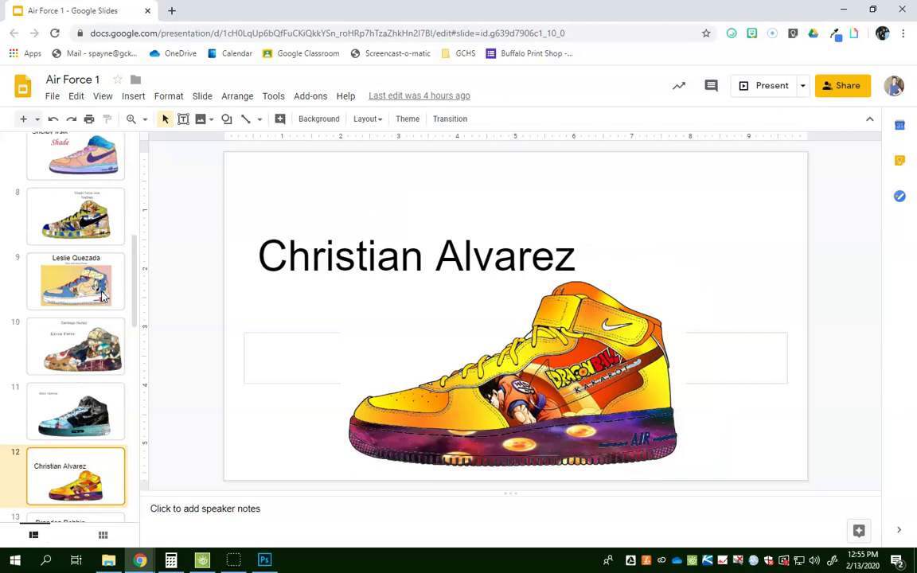
key(Down)
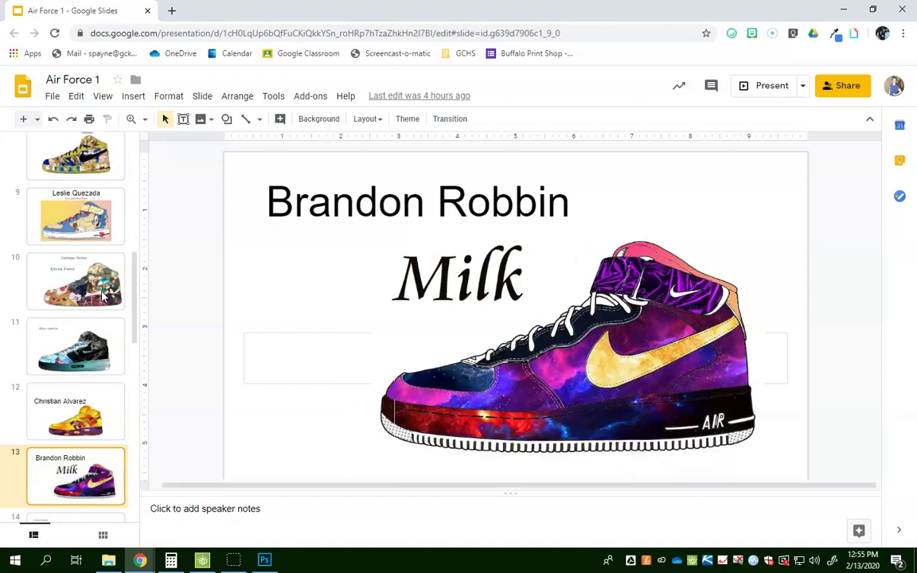
key(Down)
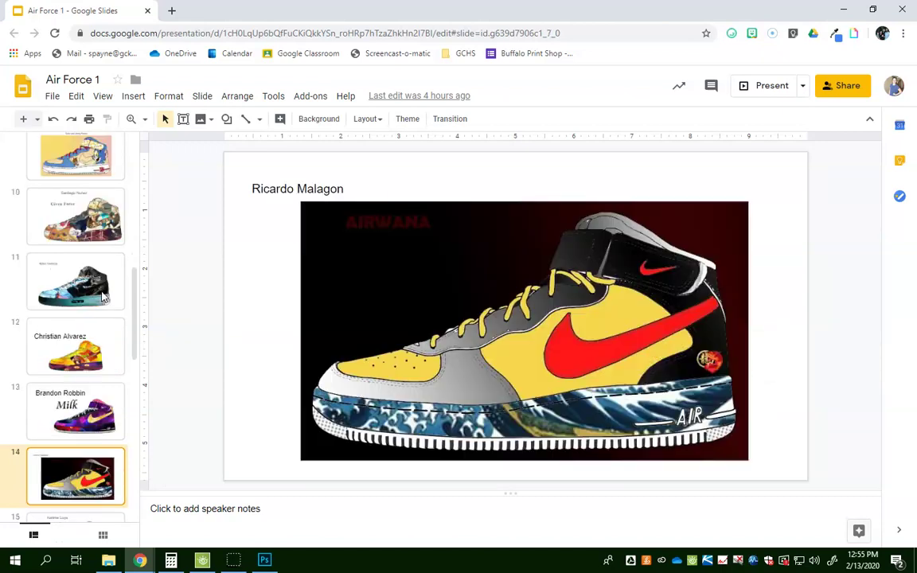
key(Down)
key(Down)
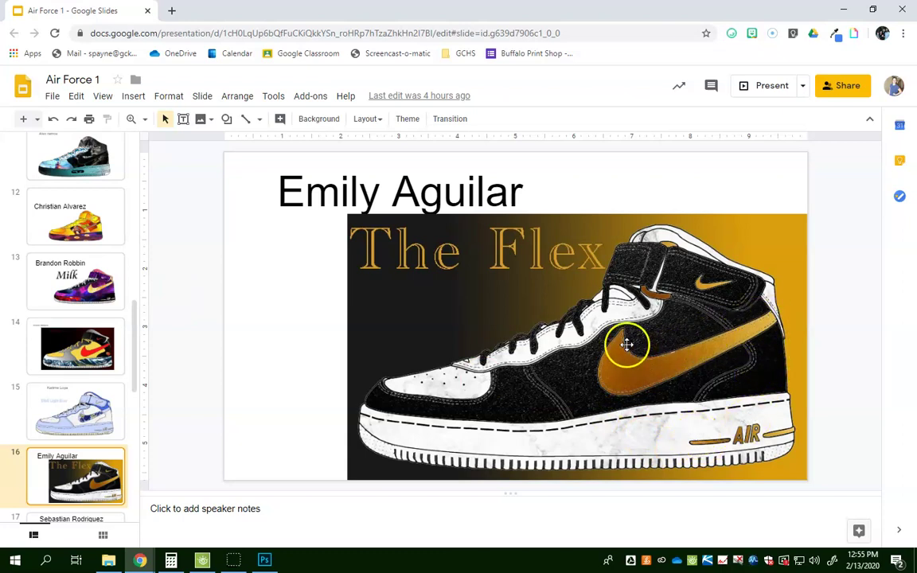
scroll(91, 402, down, 3)
scroll(120, 390, down, 4)
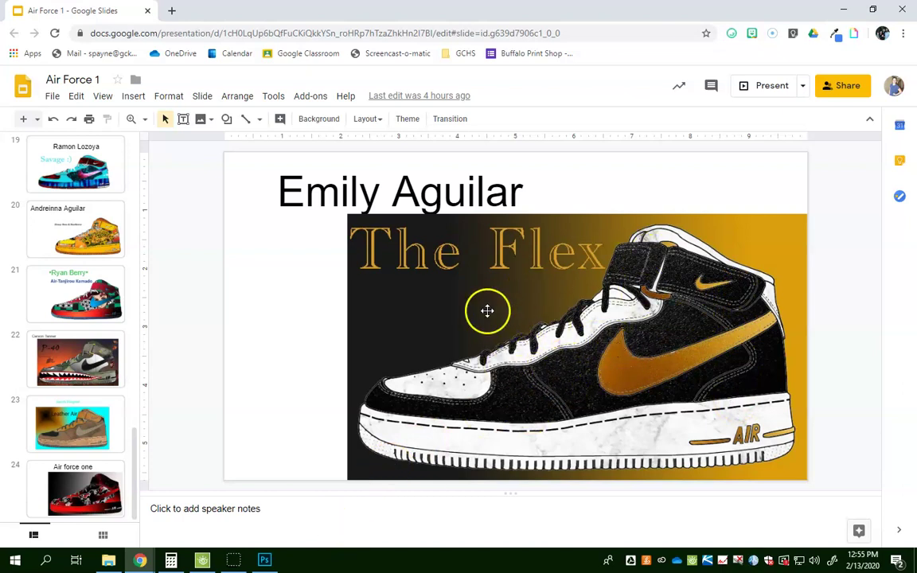
Step: Return to the Air Force 1 drawing in Photoshop and activate the Move tool
click(264, 561)
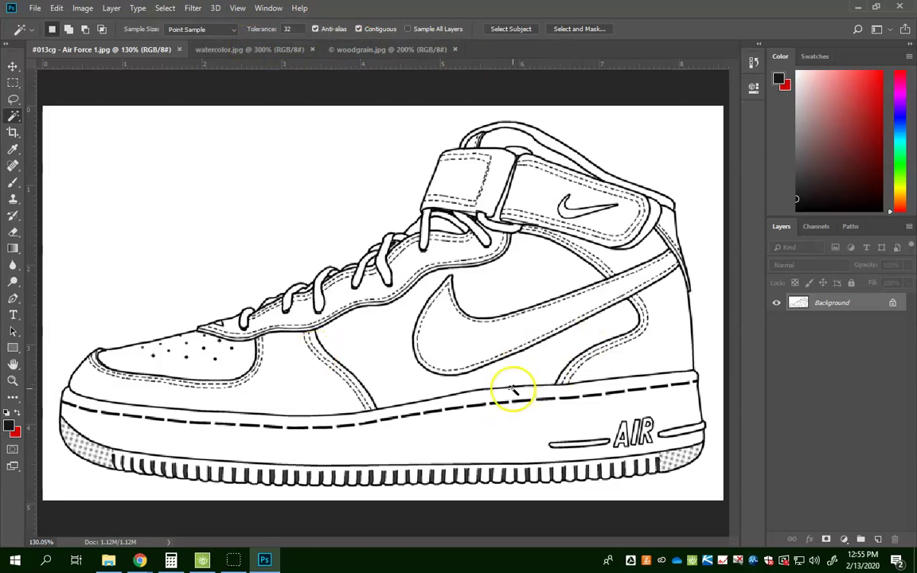
click(13, 66)
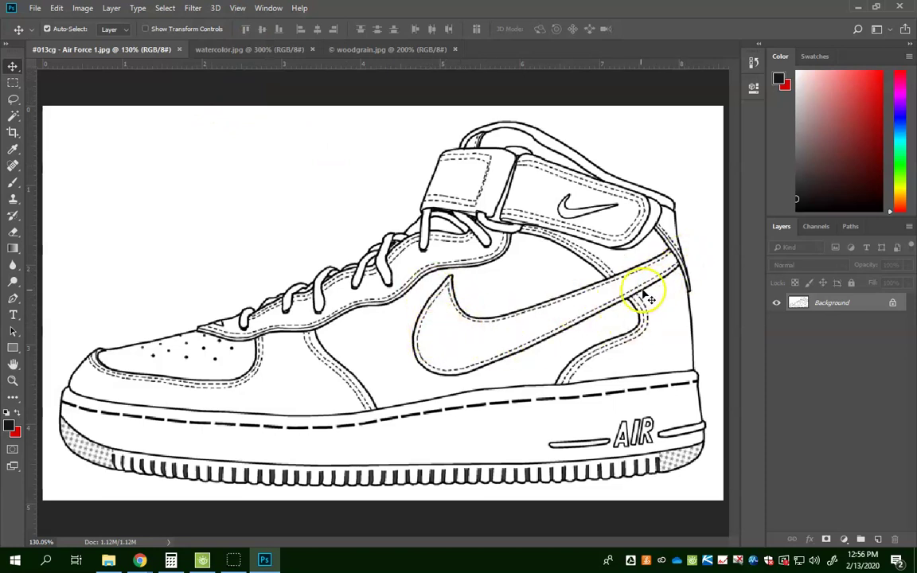
click(255, 49)
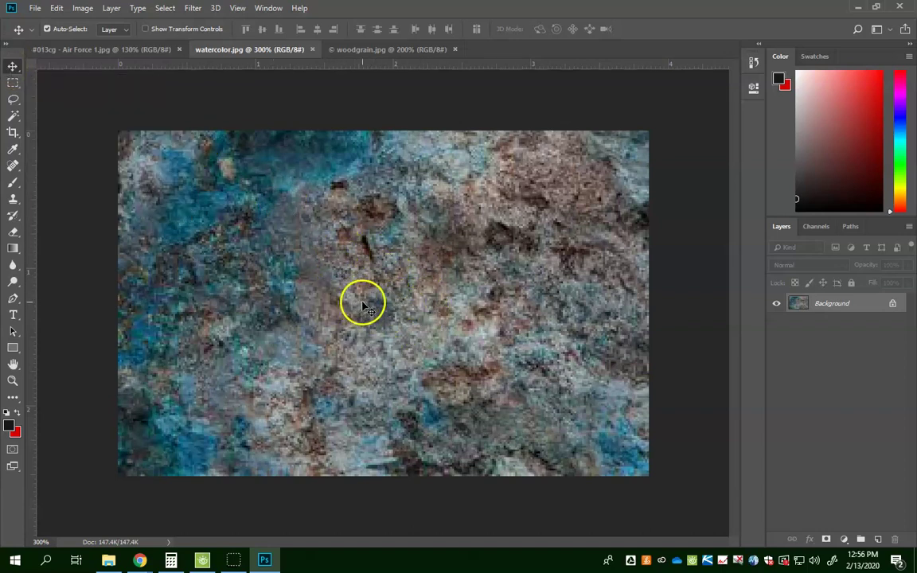
drag(366, 304, 213, 182)
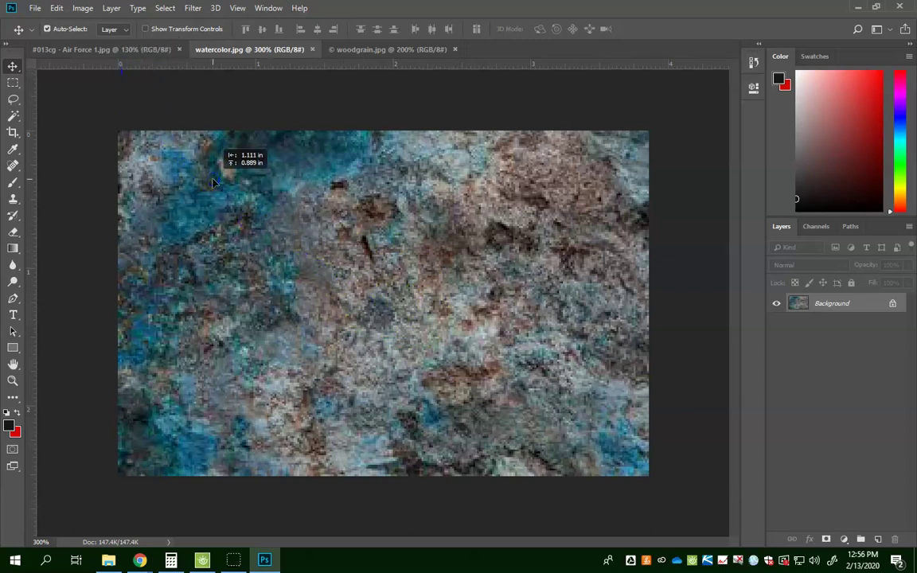
mouse_move(213, 182)
mouse_down()
mouse_move(100, 50)
mouse_move(111, 50)
mouse_move(350, 293)
mouse_move(410, 339)
mouse_move(430, 112)
mouse_move(416, 78)
mouse_up()
drag(486, 74, 411, 291)
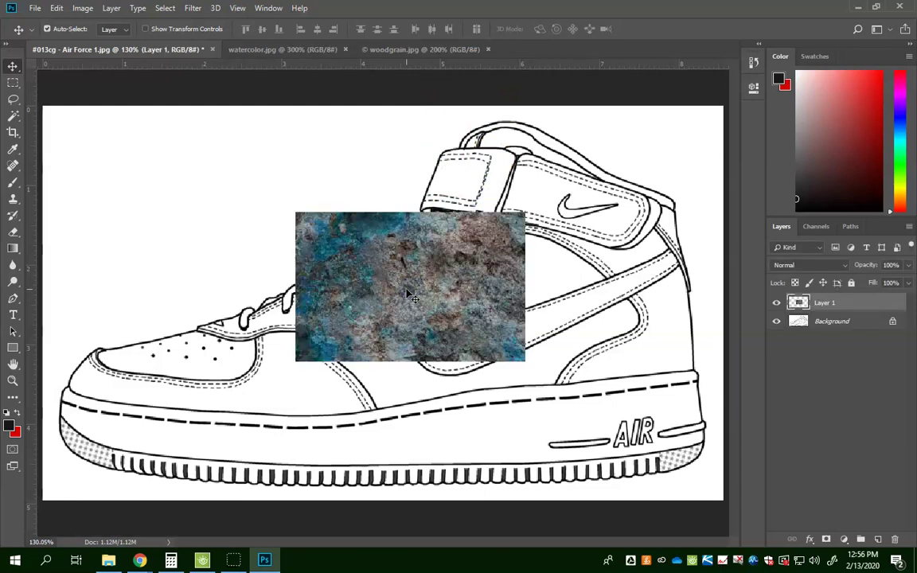
key(ctrl+z)
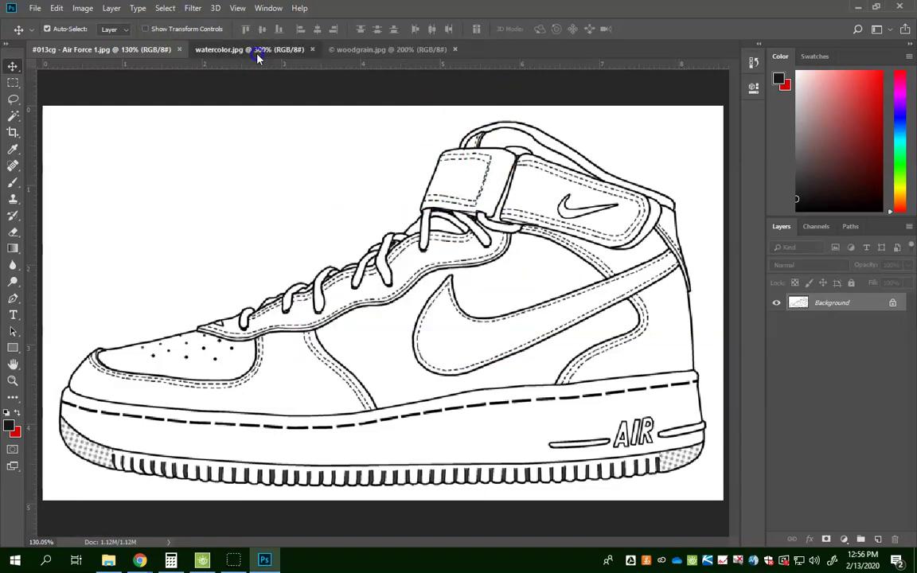
Step: Copy the watercolor.jpg texture onto the shoe drawing as a new layer and name that layer Watercolor
click(234, 50)
drag(416, 308, 372, 332)
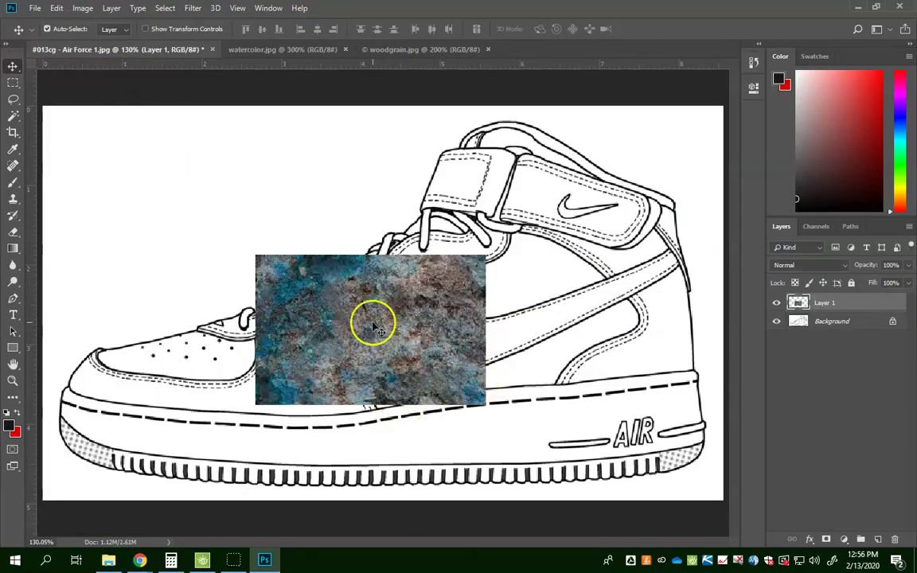
click(828, 304)
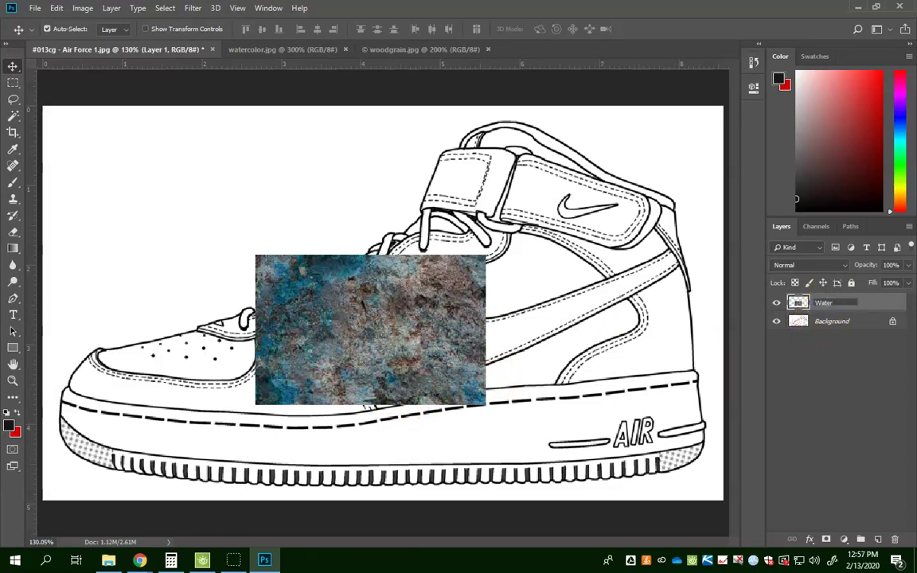
key(Return)
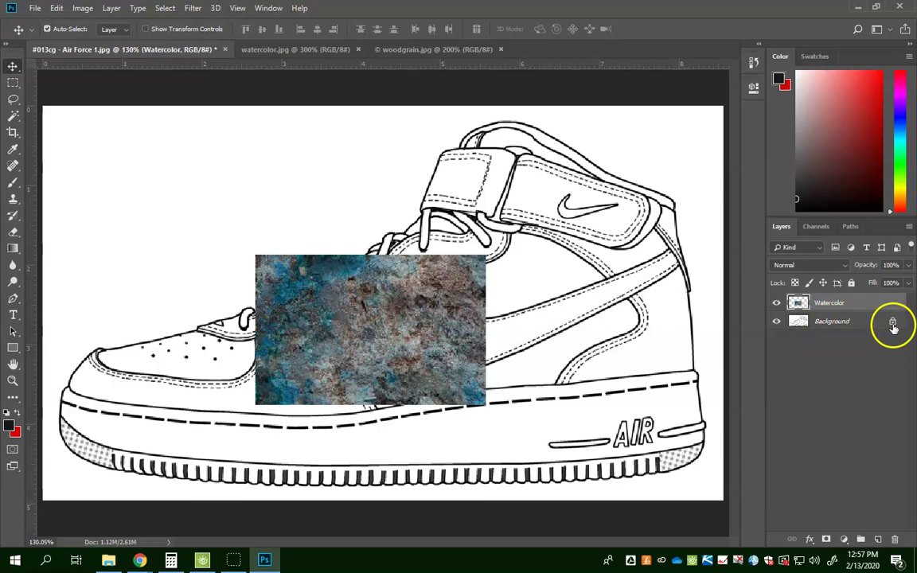
Step: Unlock the Background layer of the shoe drawing and rename it SHOE
drag(823, 303, 881, 321)
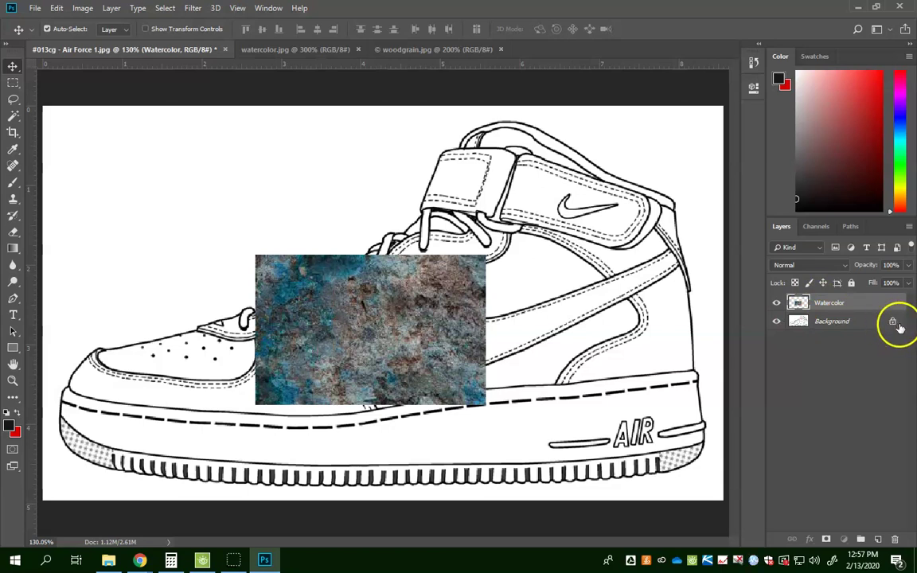
click(894, 323)
key(h)
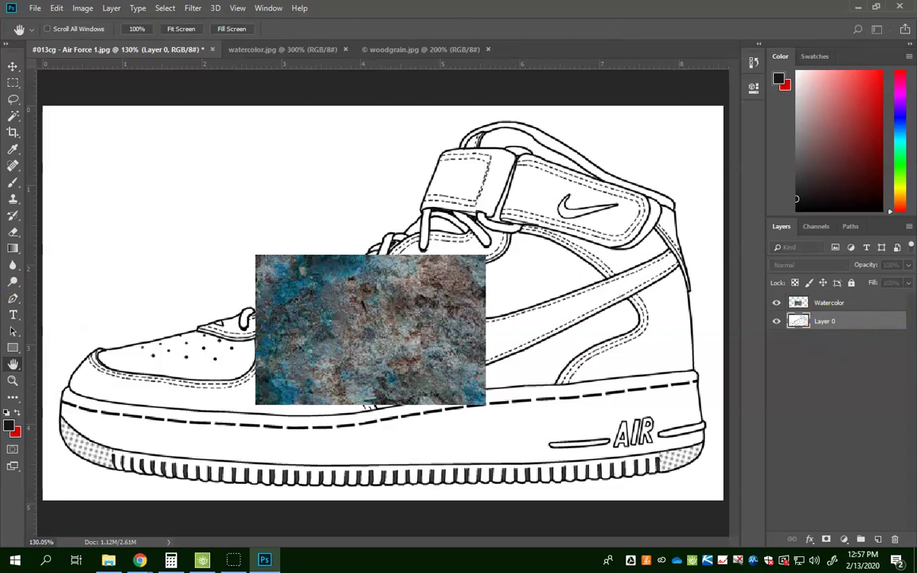
key(v)
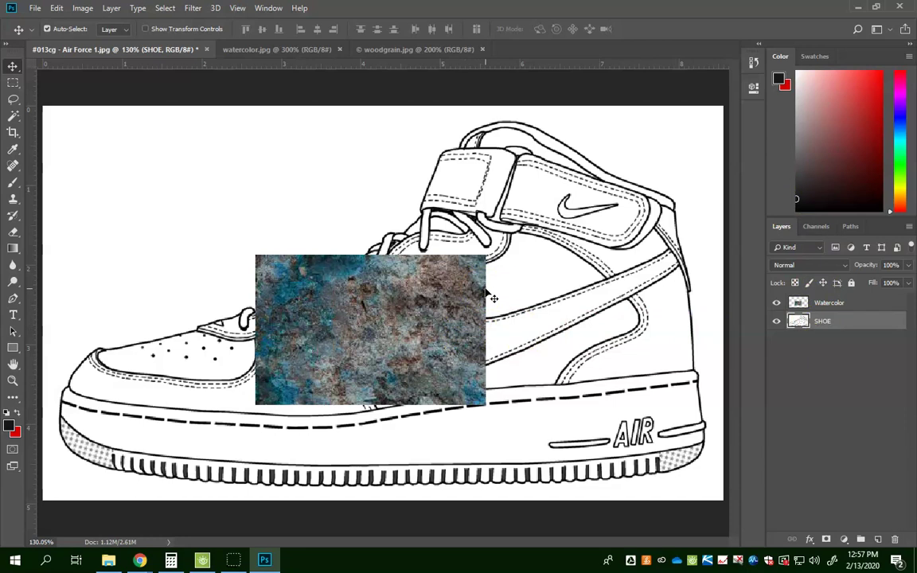
Step: Enlarge the Watercolor texture to about 172% and position it over the large swoosh and heel area of the shoe
click(832, 305)
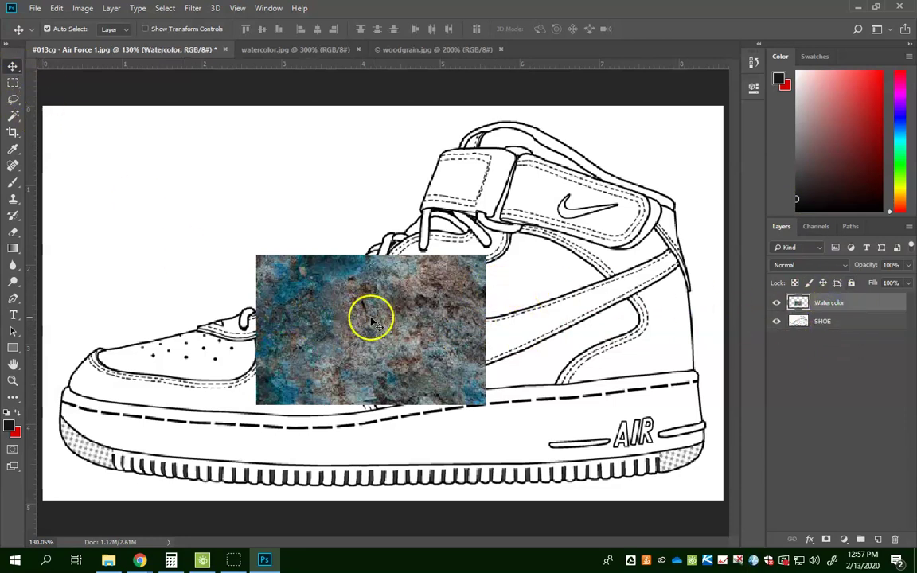
drag(389, 318, 436, 353)
key(ctrl+t)
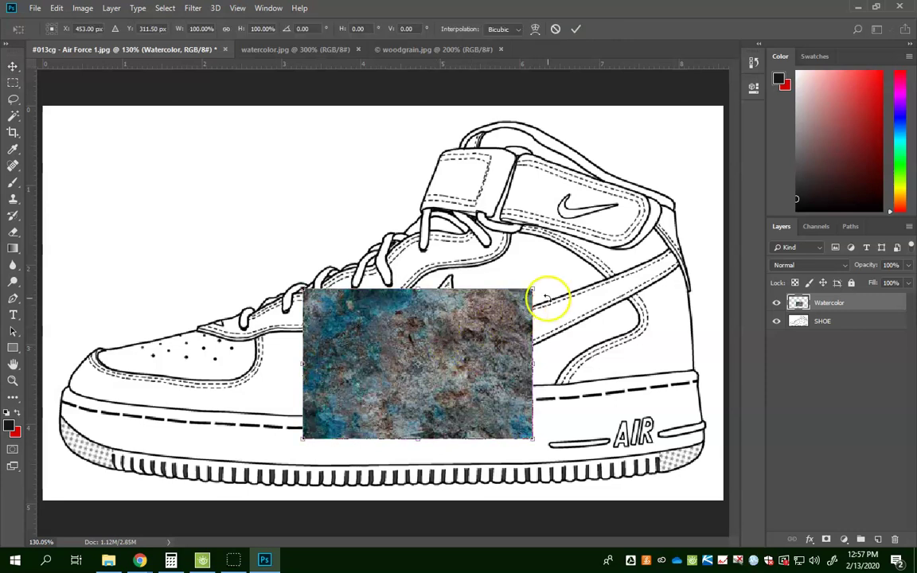
drag(531, 284, 703, 188)
drag(563, 247, 236, 306)
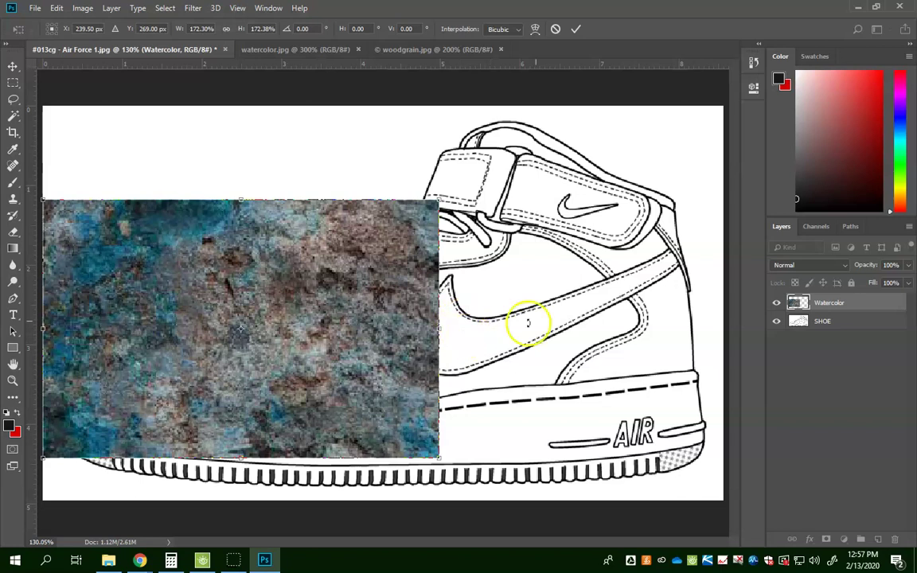
drag(281, 327, 532, 314)
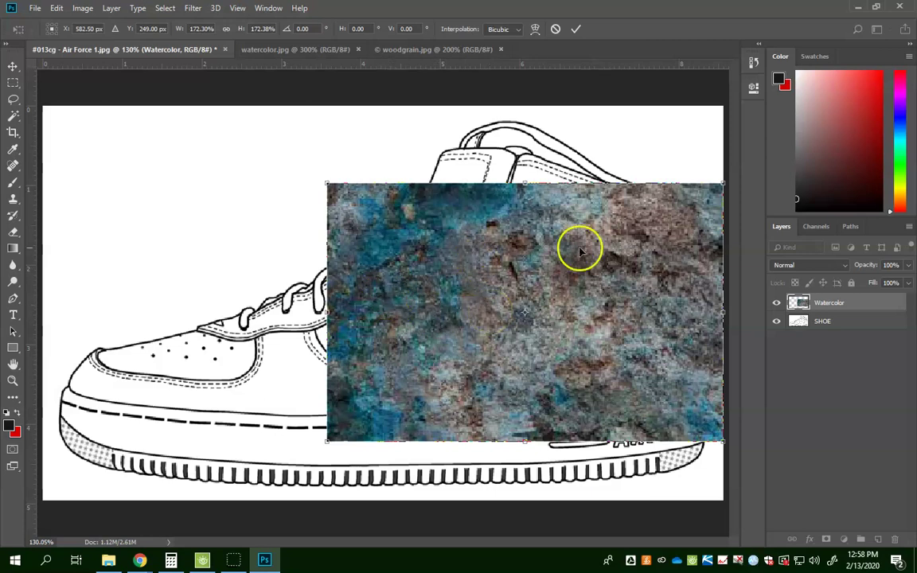
drag(821, 328, 821, 333)
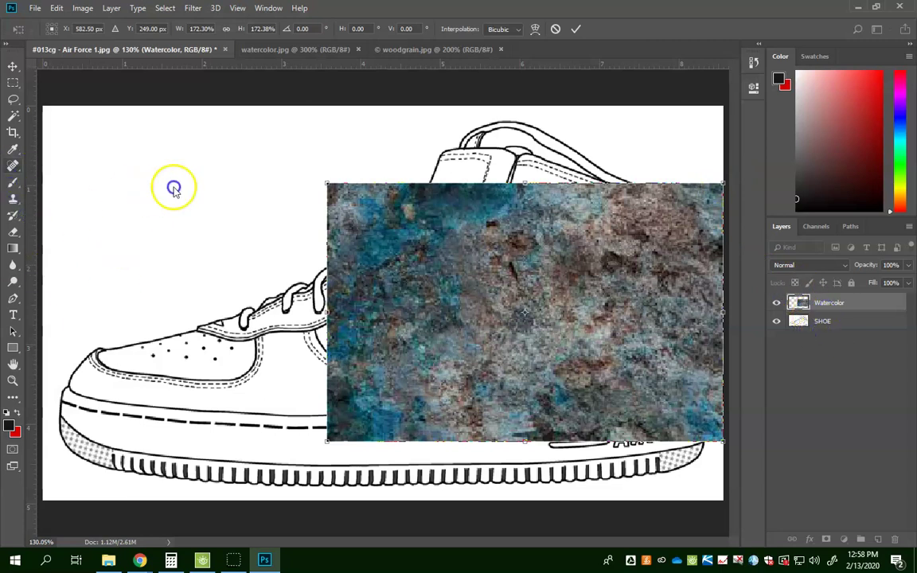
drag(0, 195, 396, 167)
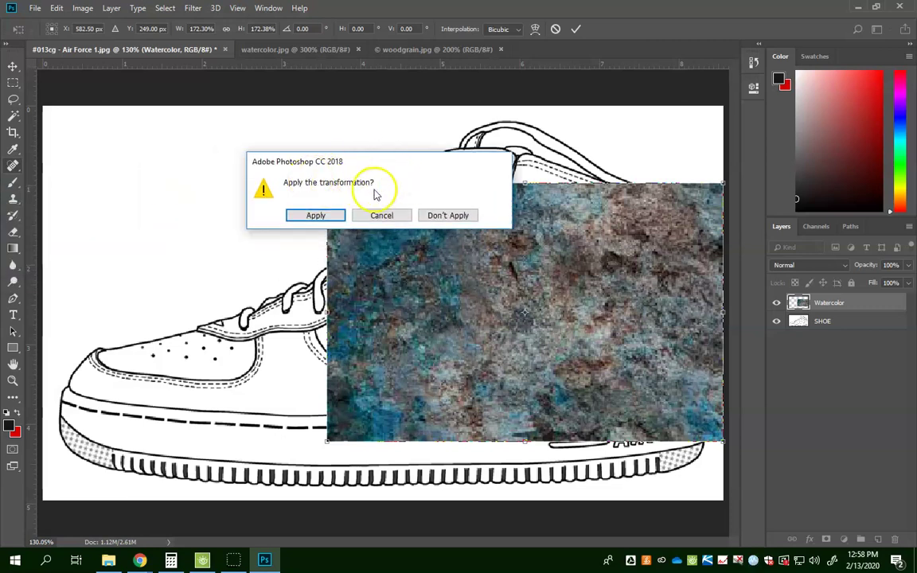
click(379, 215)
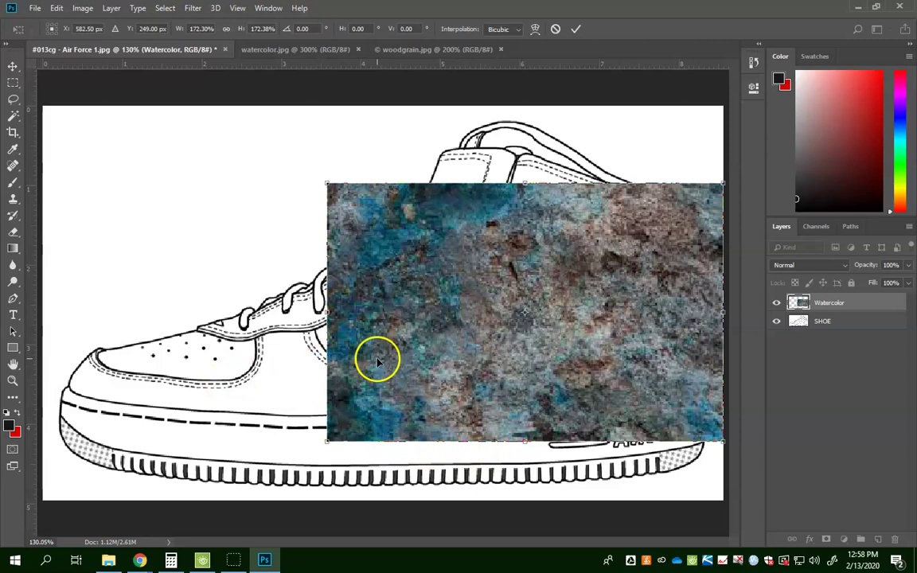
key(Return)
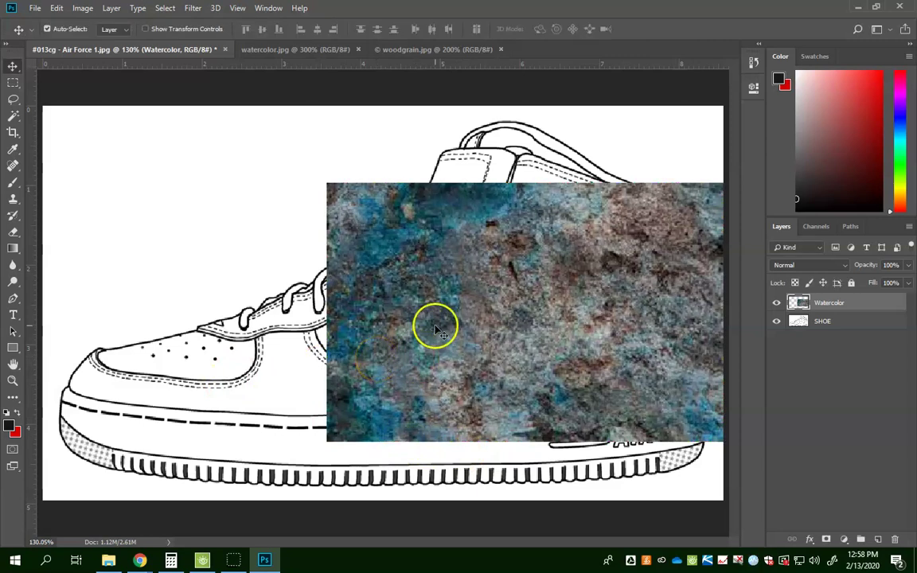
Step: Move the Watercolor layer below the SHOE layer in the layer stack
mouse_move(448, 313)
mouse_down()
mouse_move(442, 382)
mouse_move(469, 301)
mouse_move(474, 327)
mouse_move(462, 305)
mouse_up()
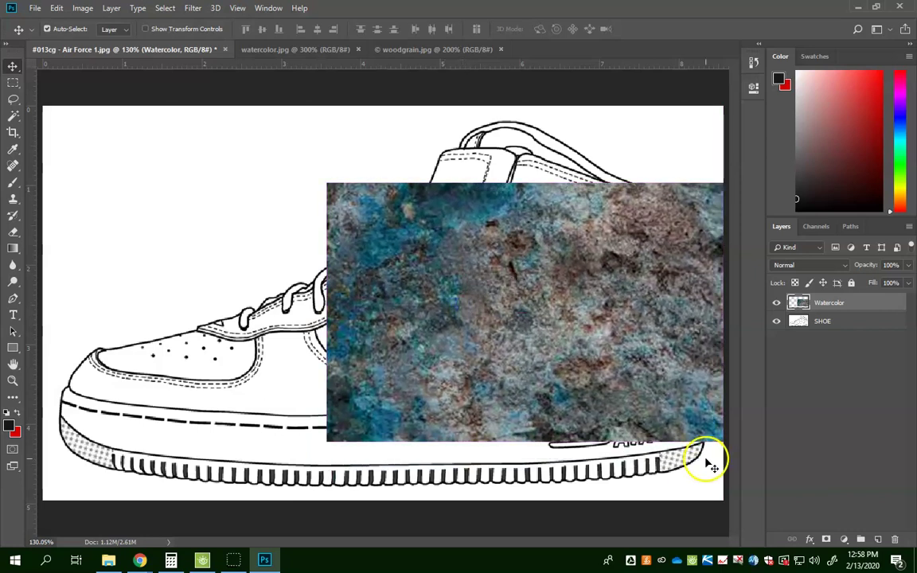
drag(837, 300, 845, 327)
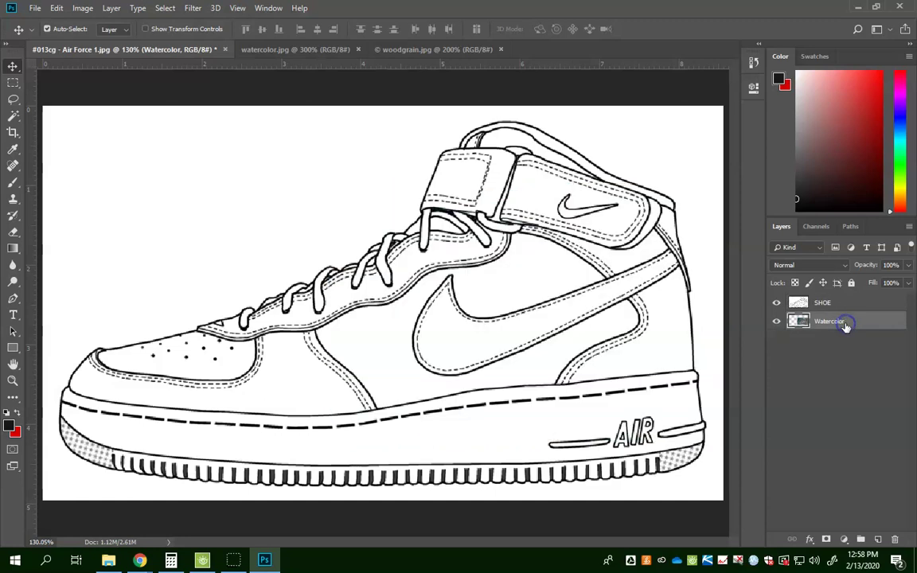
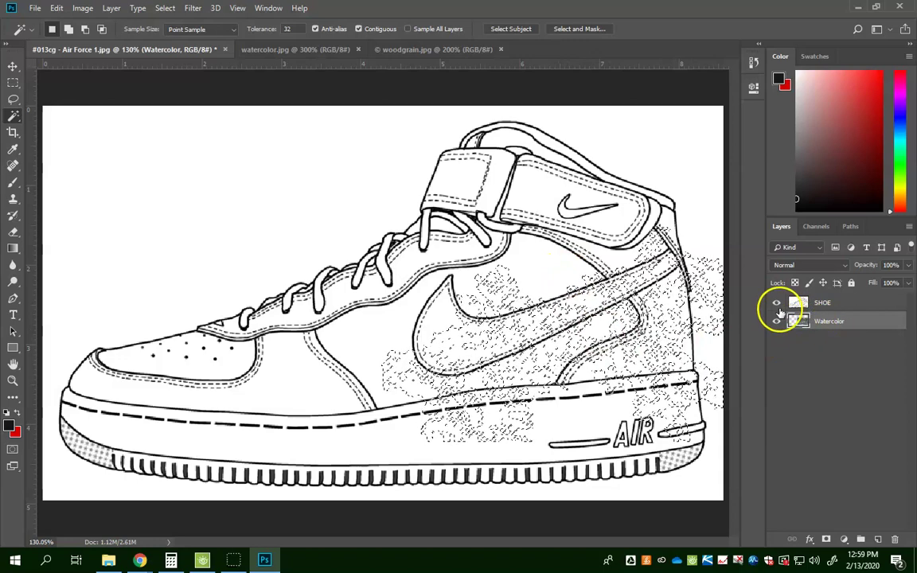
Step: Toggle the visibility of the SHOE and Watercolor layers to compare them, and clear the stray selection on the texture
click(776, 303)
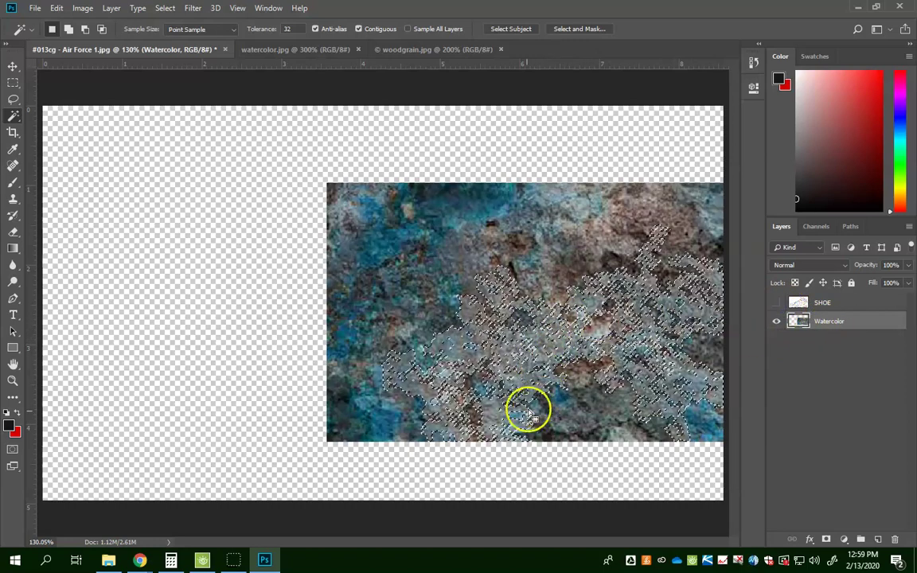
click(779, 322)
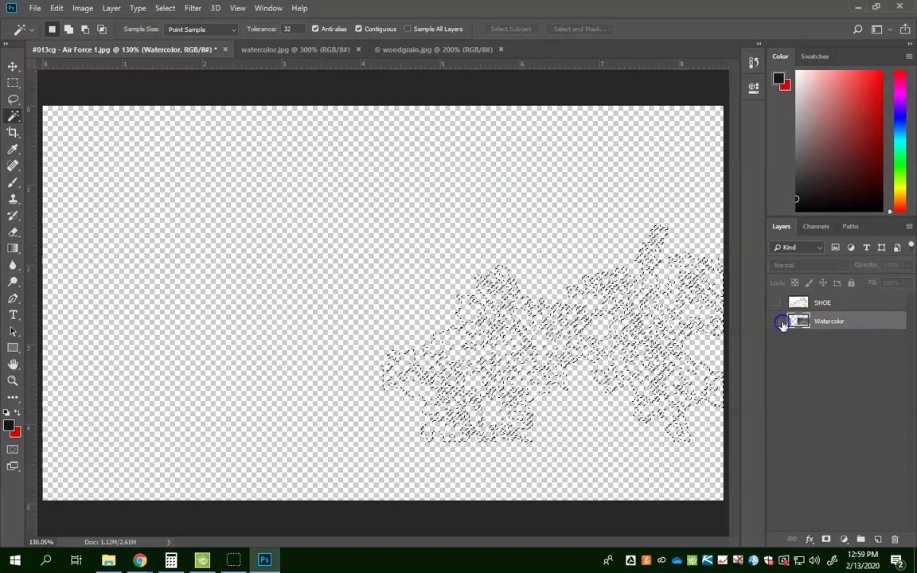
click(779, 321)
click(776, 303)
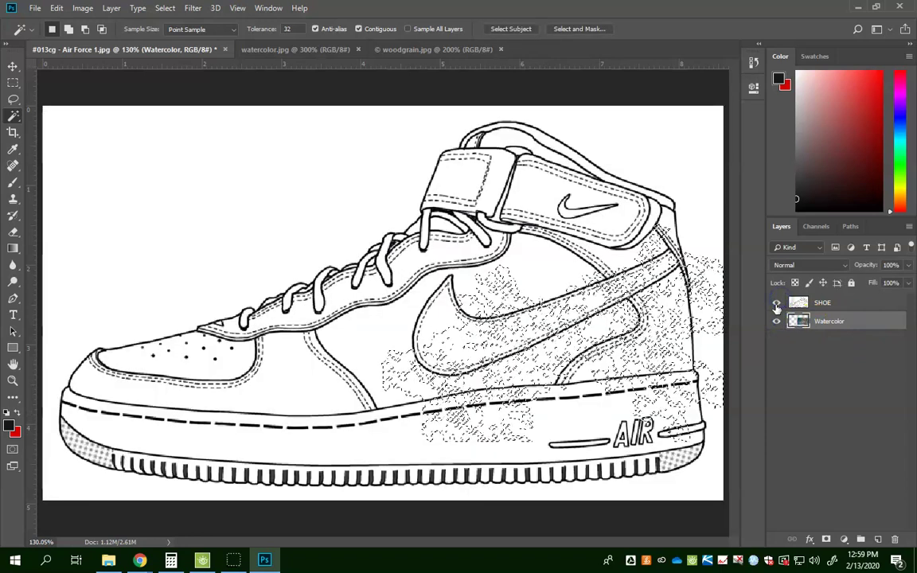
key(ctrl+d)
Step: Select the large swoosh on the SHOE layer with the Magic Wand, delete its white fill, and hide the SHOE layer
click(824, 303)
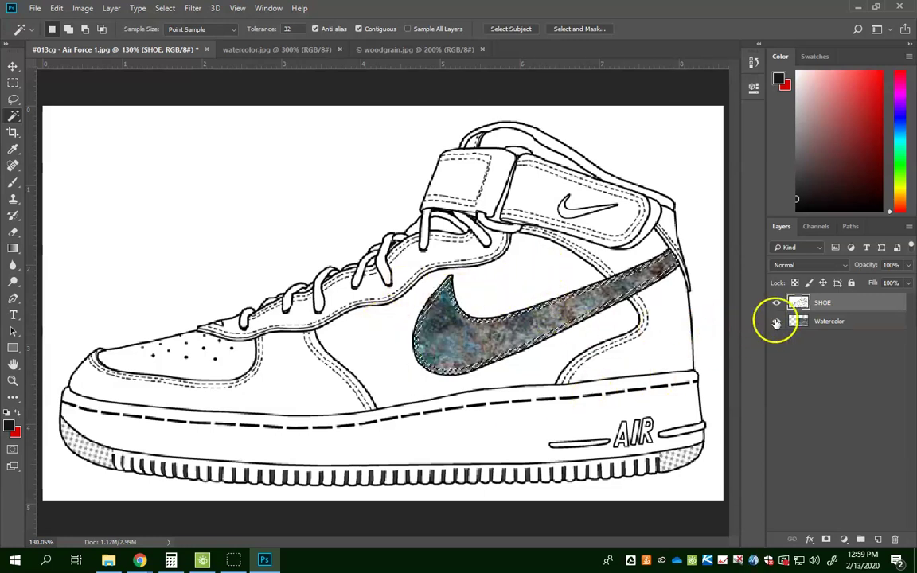
mouse_move(778, 308)
mouse_down()
mouse_move(794, 324)
mouse_move(789, 308)
mouse_up()
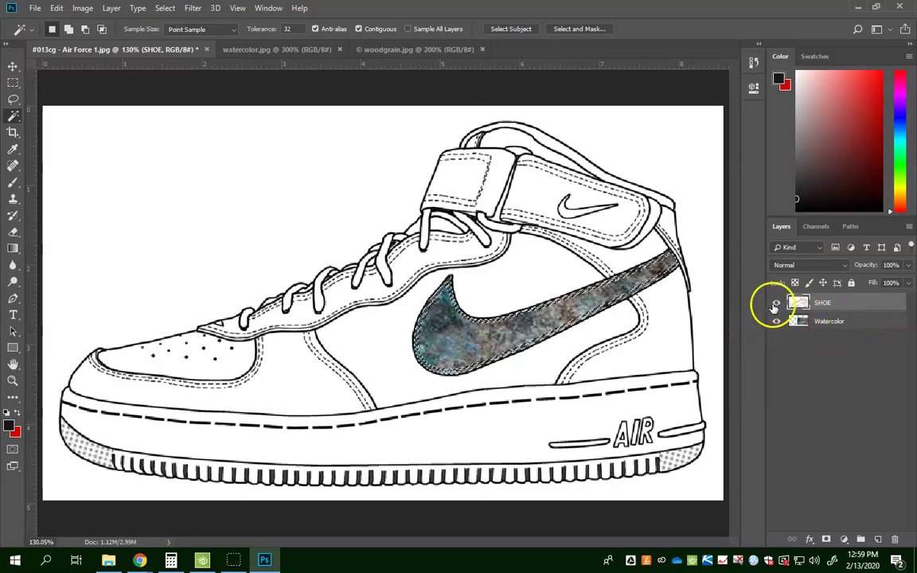
click(776, 305)
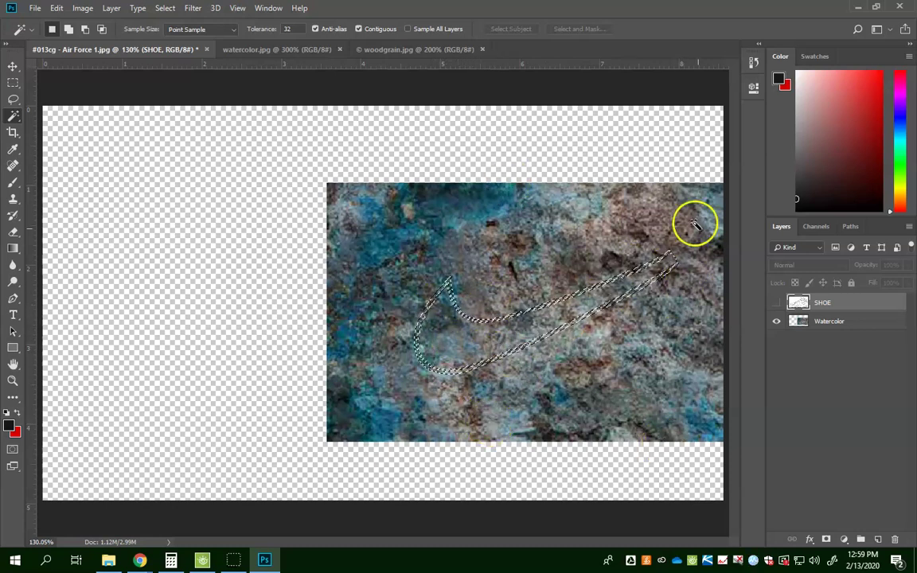
Step: Invert the swoosh selection, delete the Watercolor texture outside the swoosh, and restore the SHOE layer's visibility with nothing selected
click(799, 320)
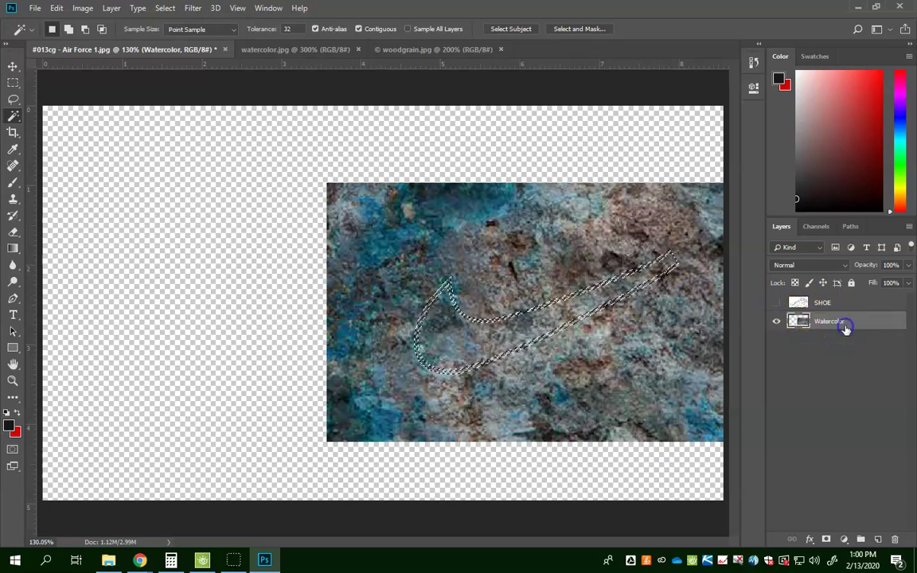
drag(846, 330, 796, 310)
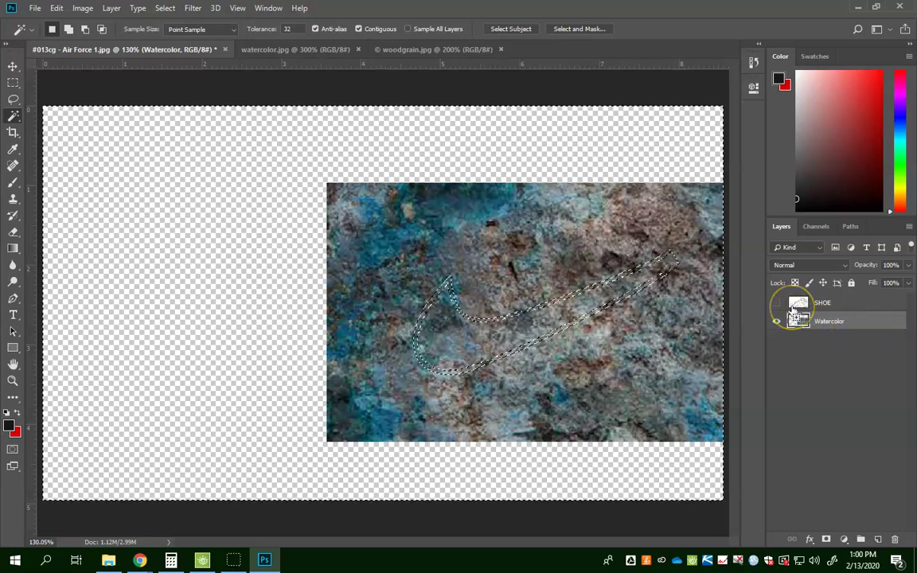
click(489, 335)
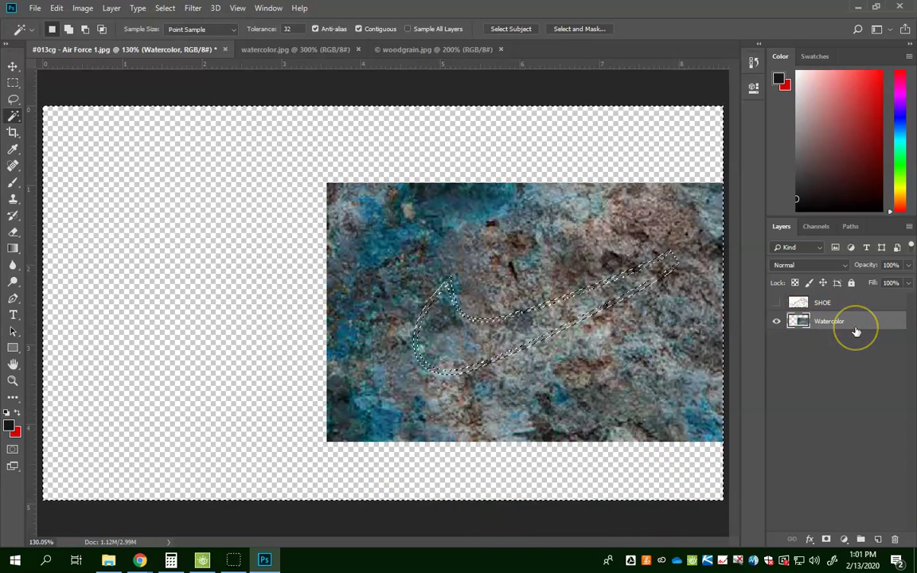
key(Delete)
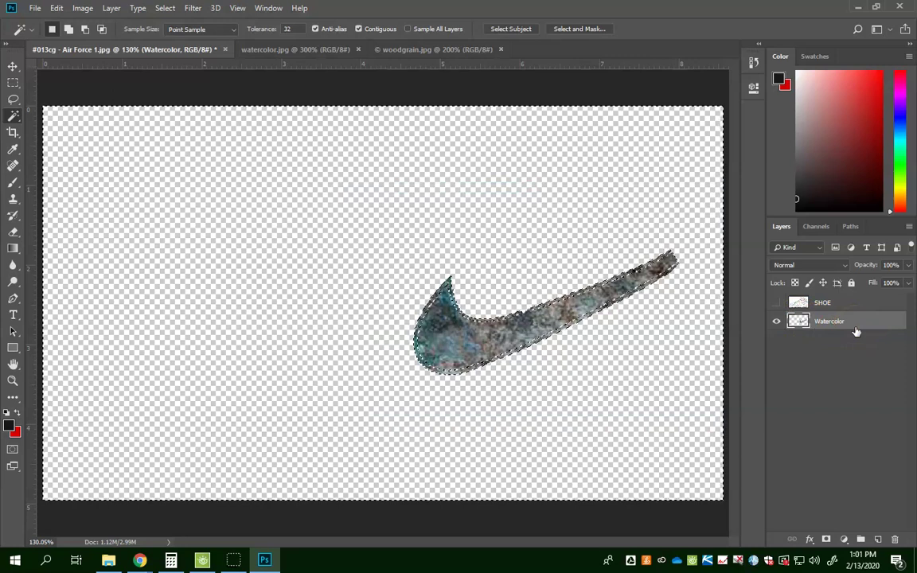
click(776, 302)
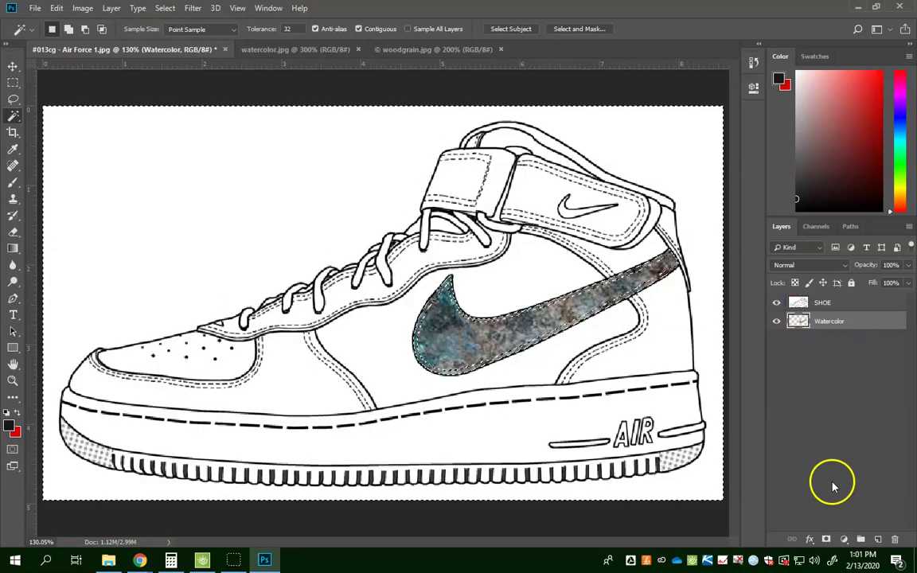
key(ctrl+d)
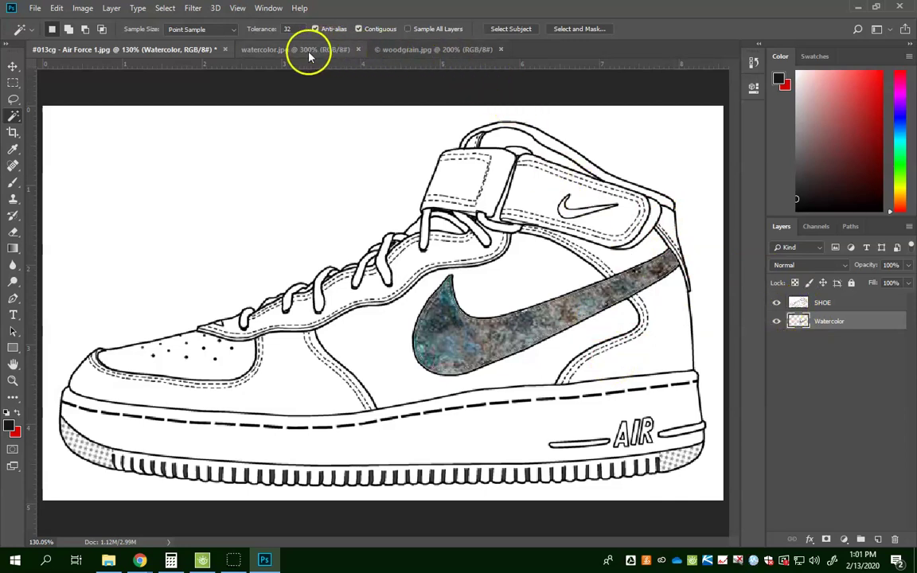
Step: Copy the woodgrain.jpg texture onto the shoe drawing as a new layer and name that layer woodgrain
click(398, 51)
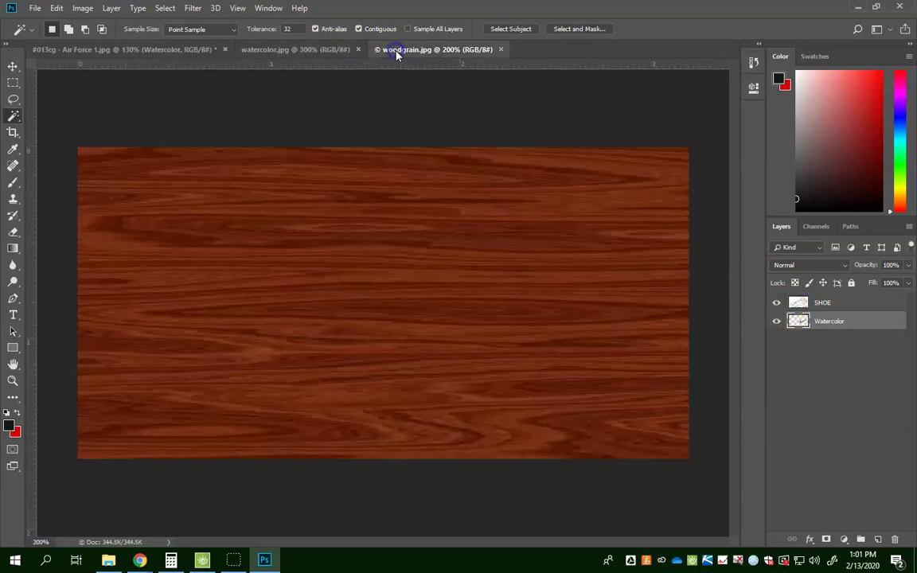
click(13, 68)
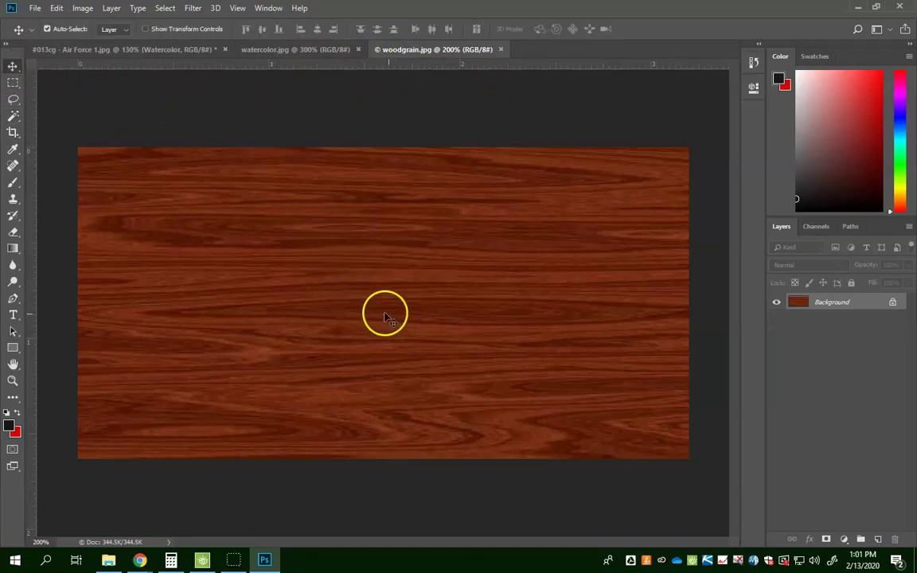
click(434, 310)
mouse_move(435, 310)
mouse_down()
mouse_move(299, 229)
mouse_move(100, 71)
mouse_move(90, 41)
mouse_move(327, 235)
mouse_move(421, 438)
mouse_up()
drag(825, 320, 838, 300)
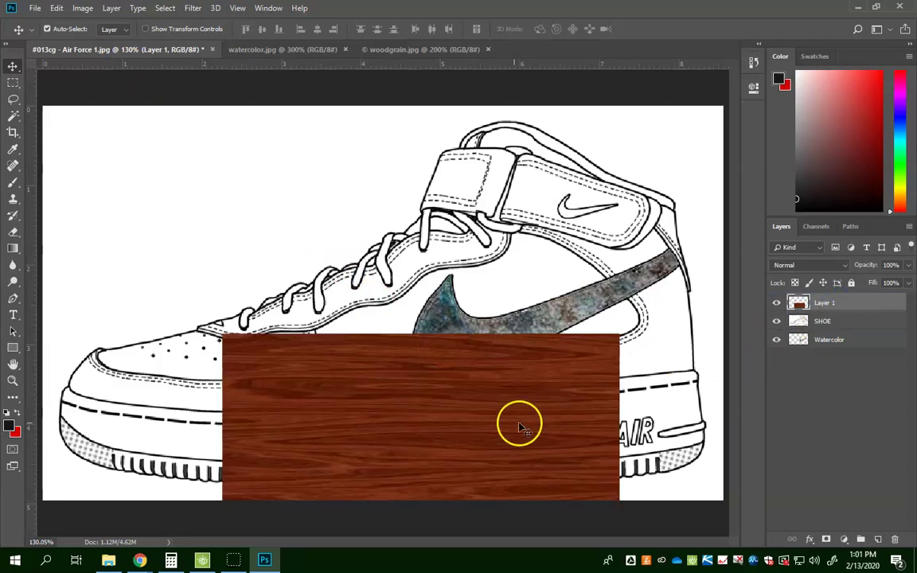
click(824, 304)
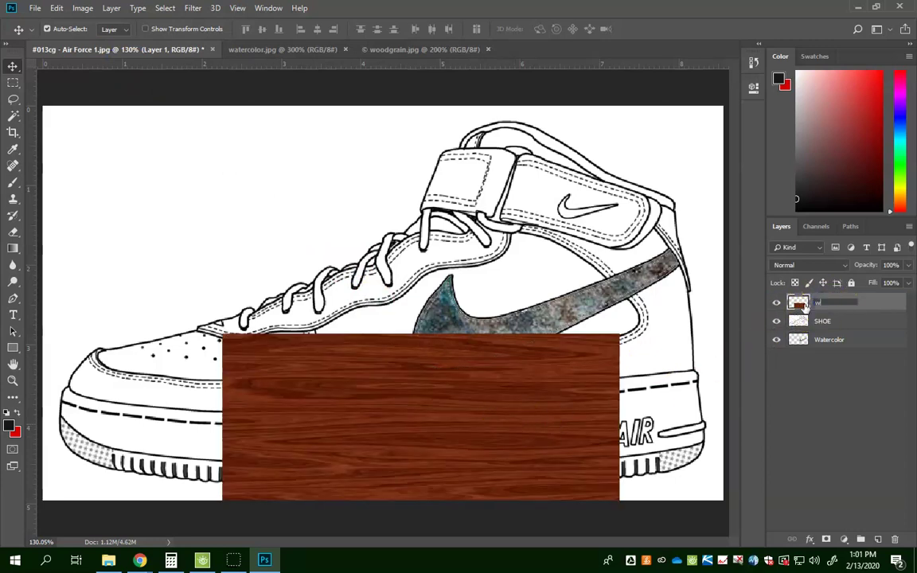
text(woodgrain)
key(Return)
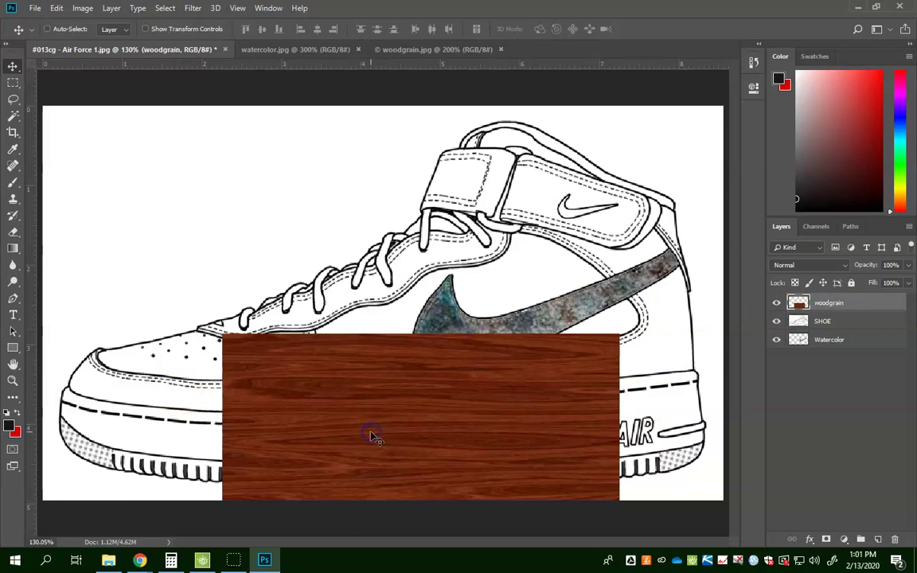
Step: Stretch the woodgrain texture to 167.5% width and position it across the shoe's entire sole
key(ctrl+t)
drag(246, 452, 82, 444)
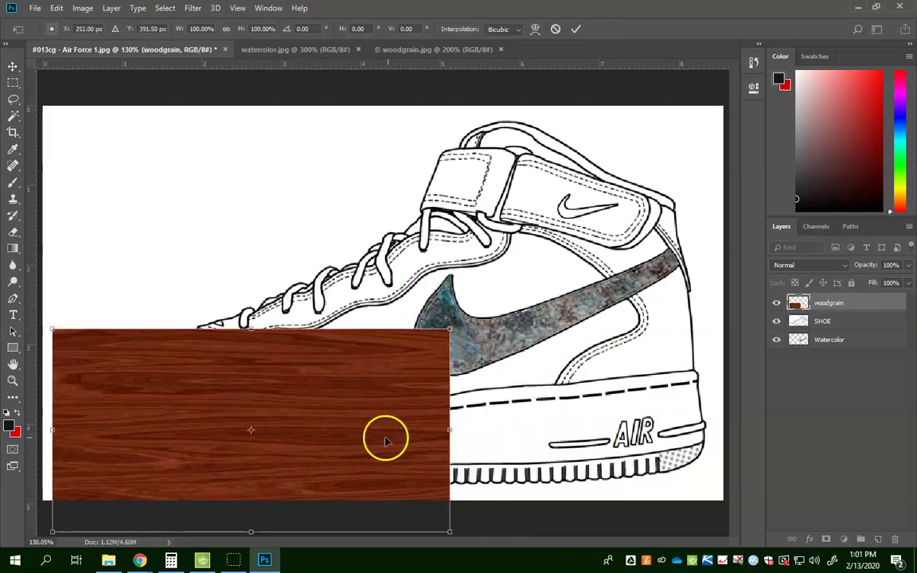
drag(451, 431, 710, 424)
drag(510, 406, 409, 525)
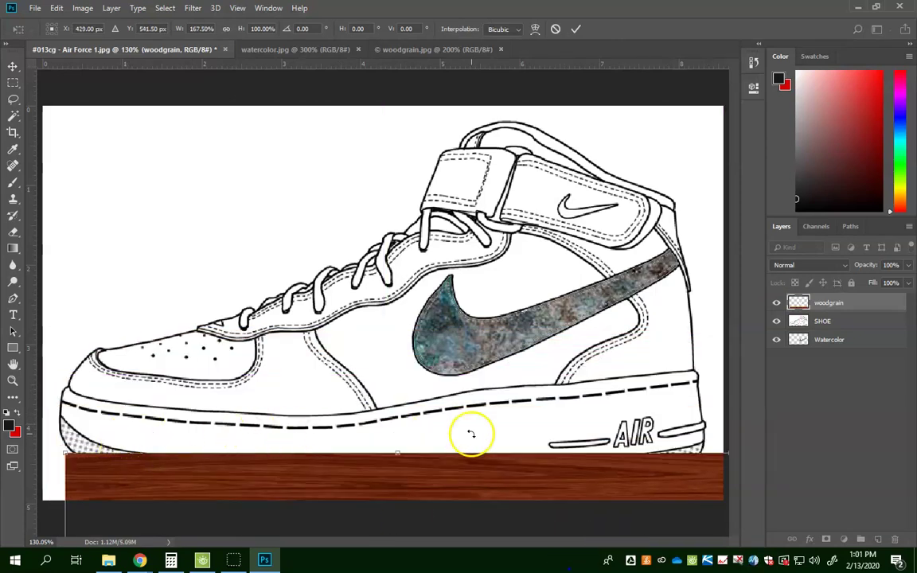
drag(254, 481, 252, 386)
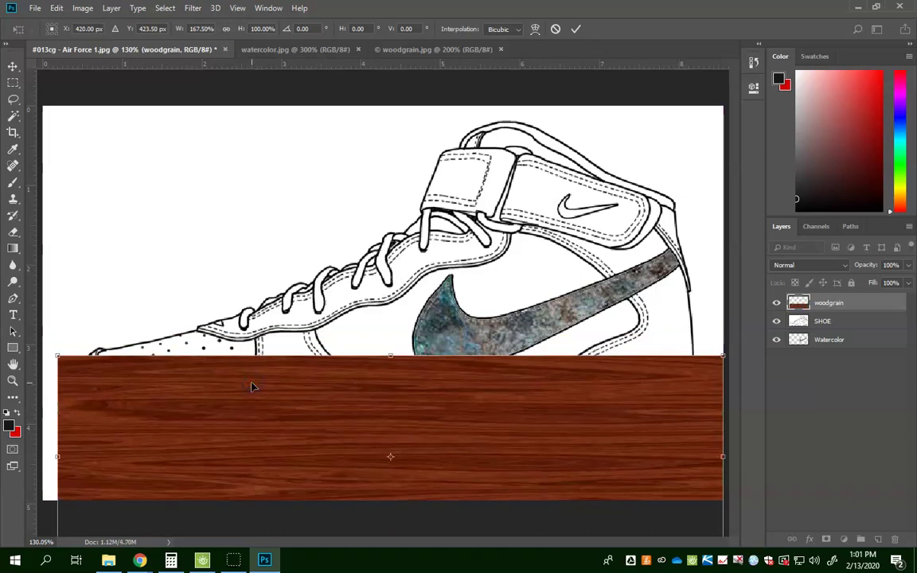
key(Return)
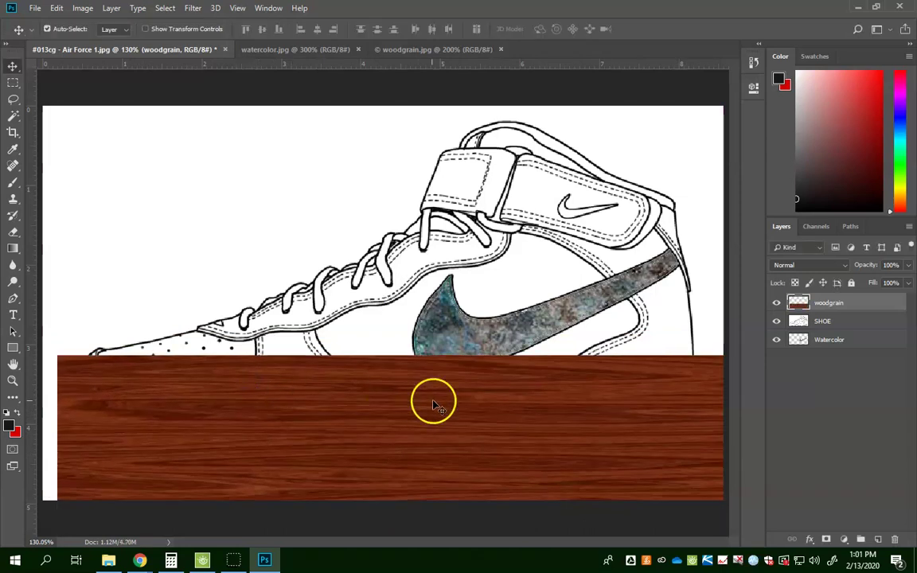
Step: Move the woodgrain layer below Watercolor, and delete the midsole's white areas from the SHOE layer using a Magic Wand selection
drag(836, 306, 839, 352)
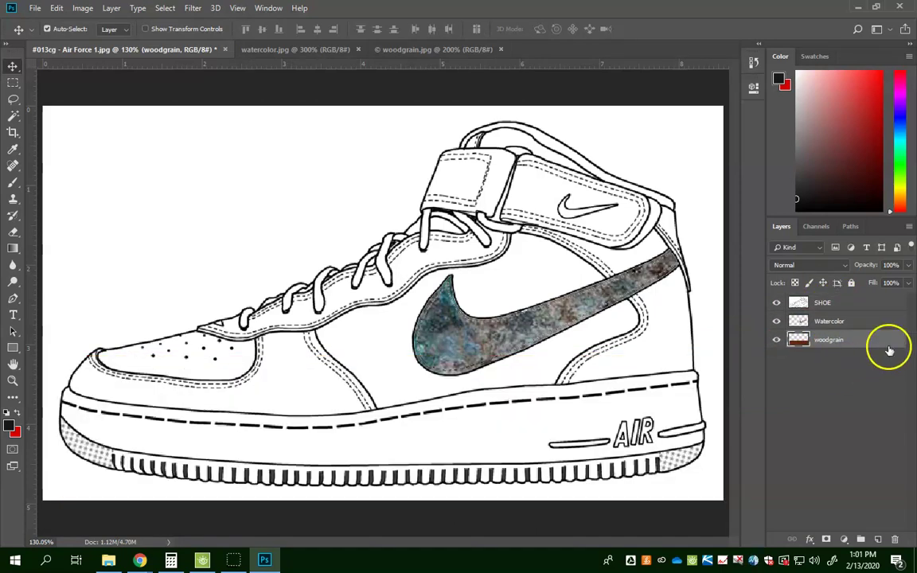
click(831, 304)
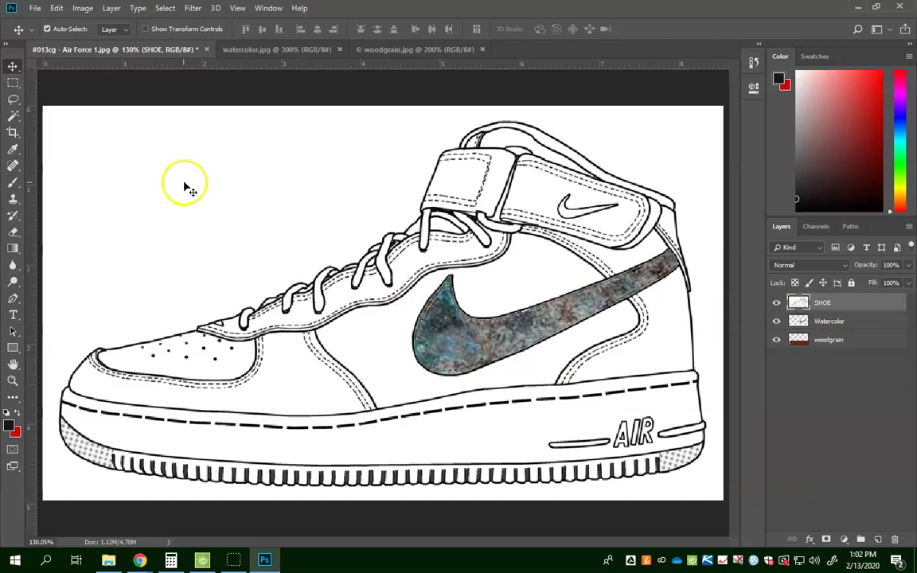
key(w)
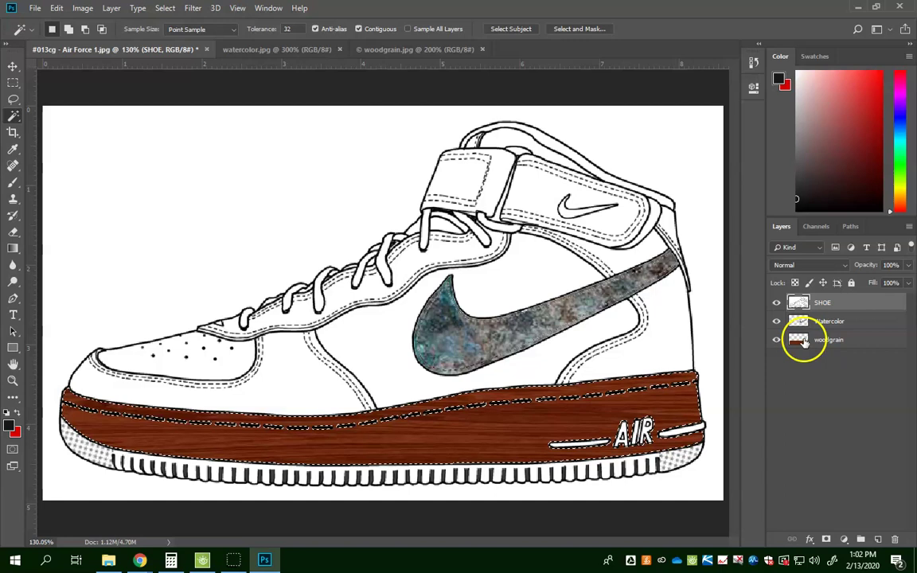
Step: Delete the woodgrain texture outside the midsole by inverting the selection, restore the SHOE layer's visibility, and clear the selection
click(776, 303)
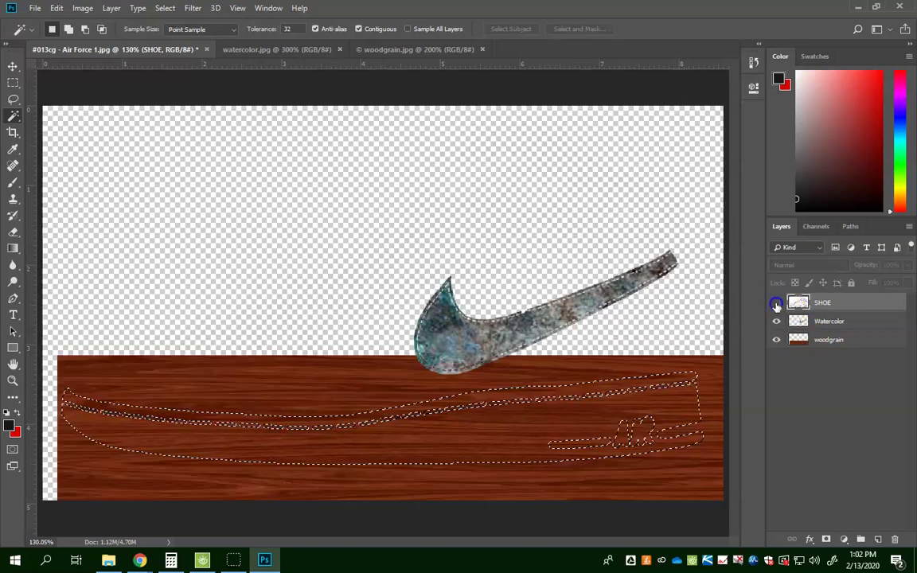
click(835, 342)
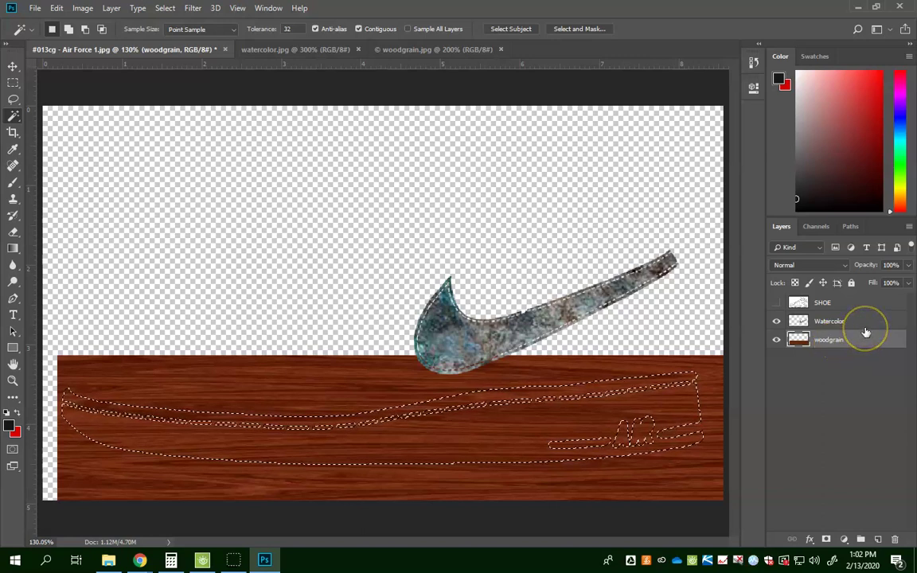
key(ctrl+shift+i)
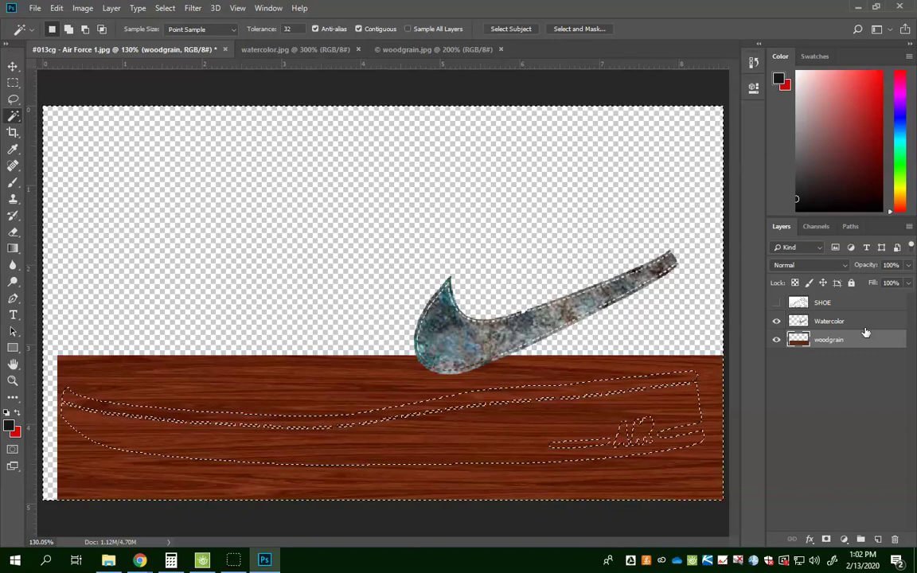
key(Delete)
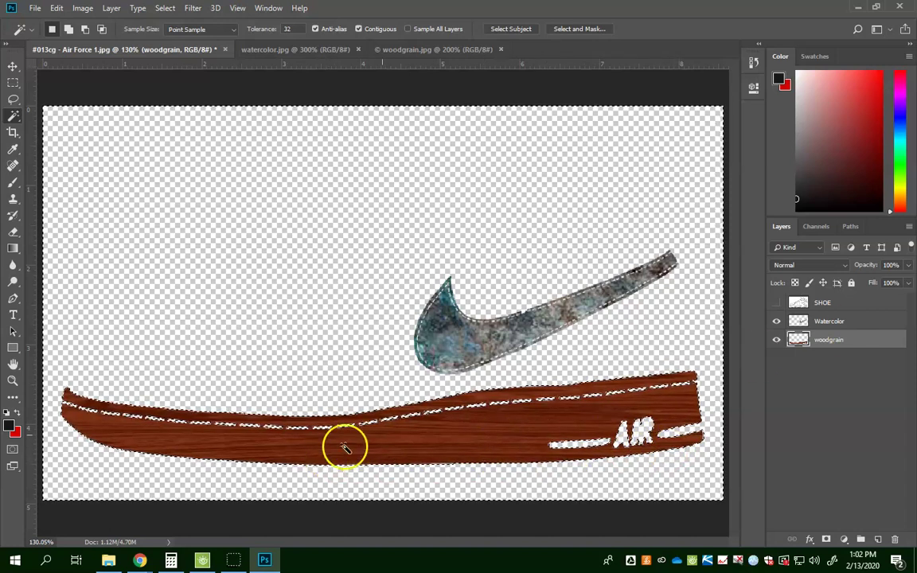
click(776, 302)
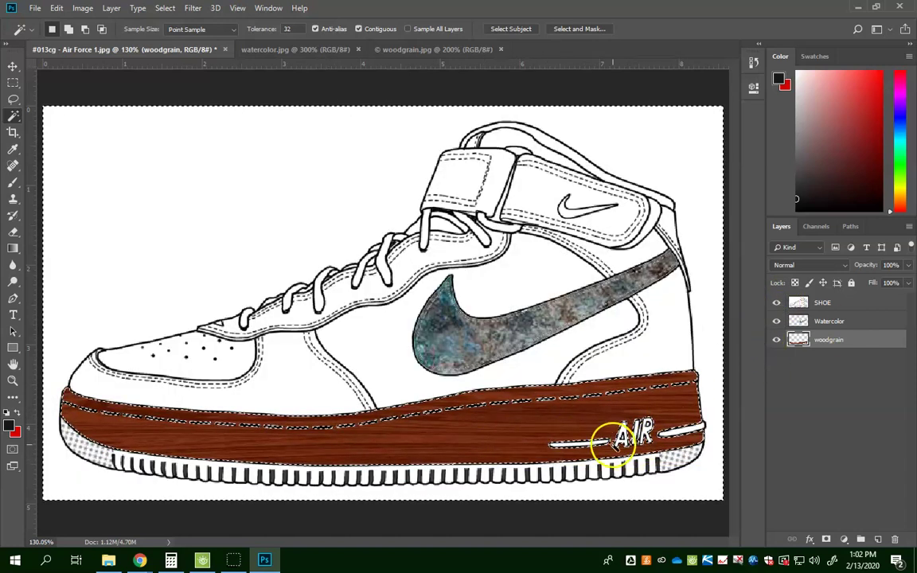
key(ctrl+d)
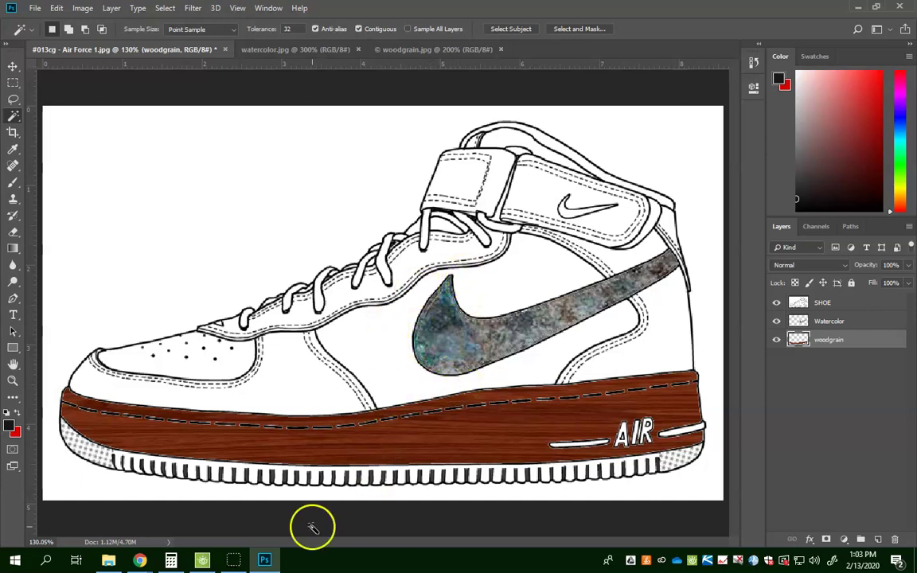
Step: Switch to the Air Force 1 presentation in Google Slides, view the P-40 shoe example on slide 22, and return to Photoshop
mouse_move(140, 561)
click(443, 515)
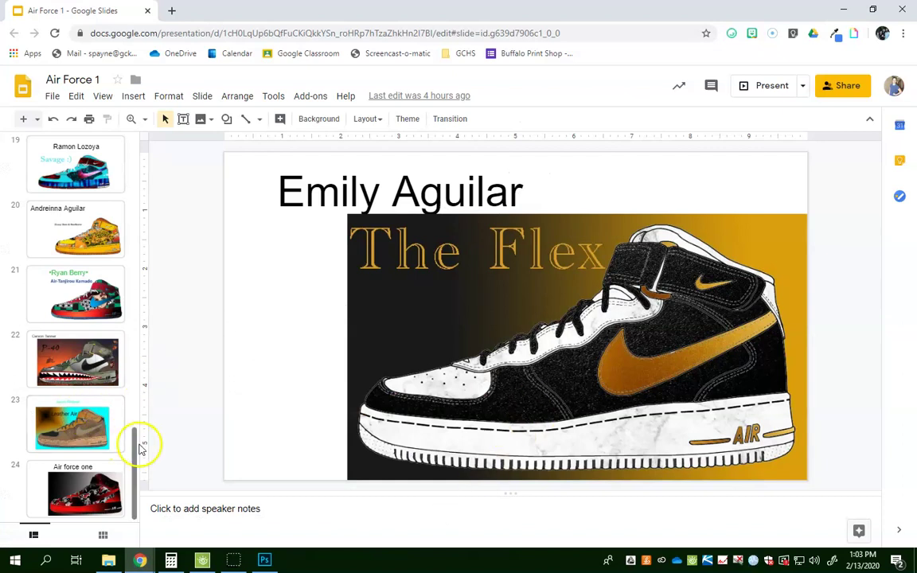
click(97, 346)
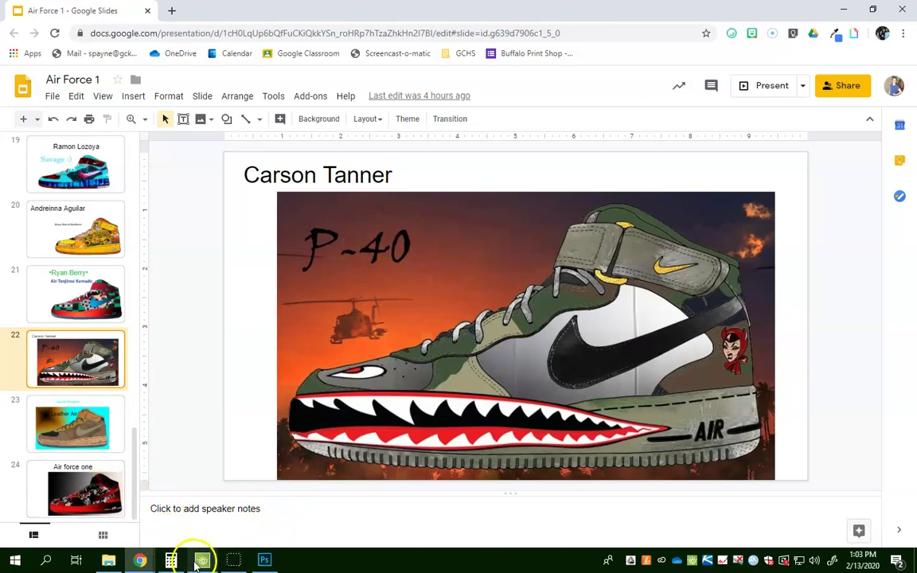
click(263, 561)
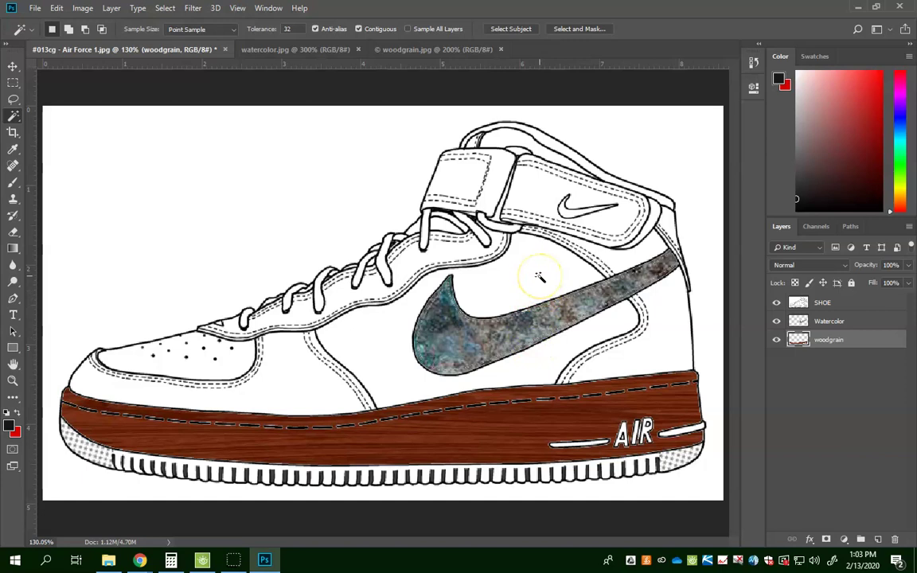
Step: Select the shoe's white heel panel areas on the SHOE layer and sample a blue-grey from the swoosh as the foreground color
click(824, 302)
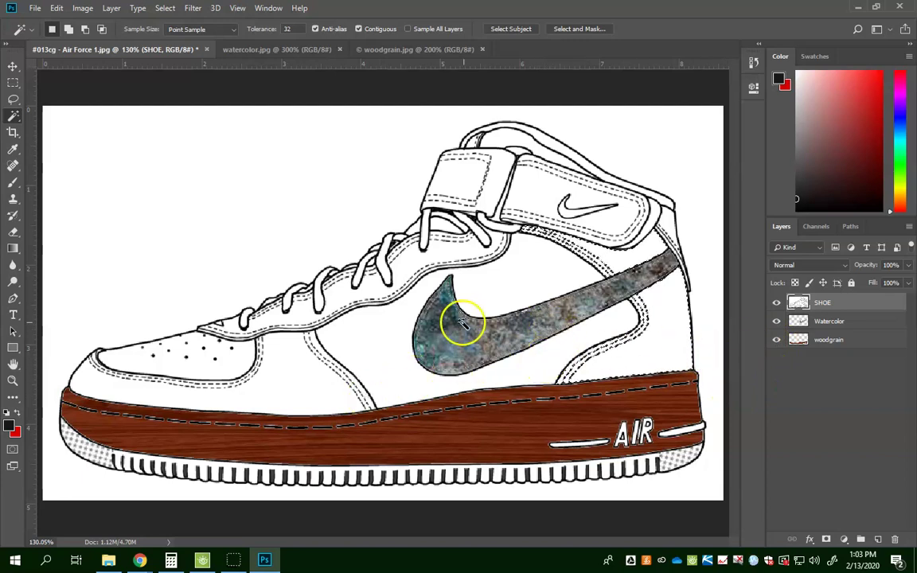
click(614, 435)
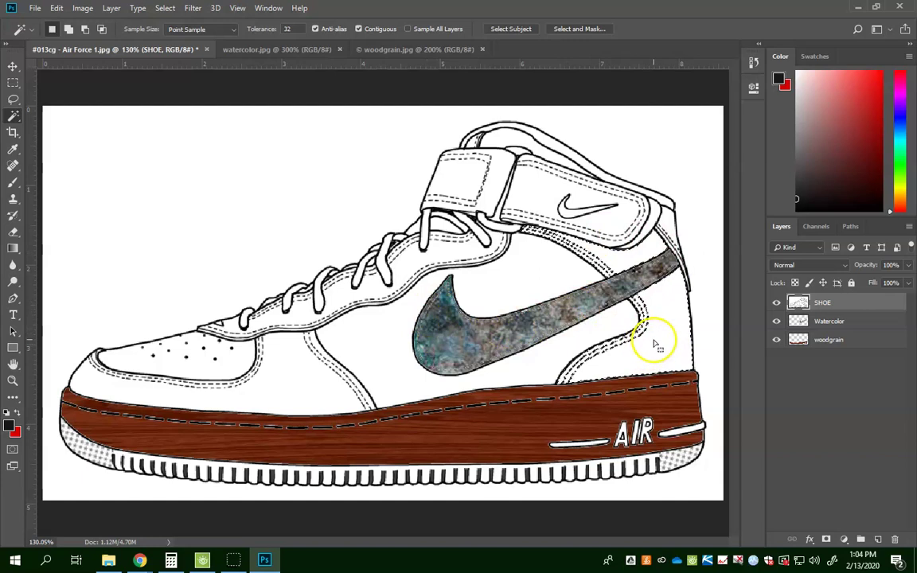
key(i)
click(833, 323)
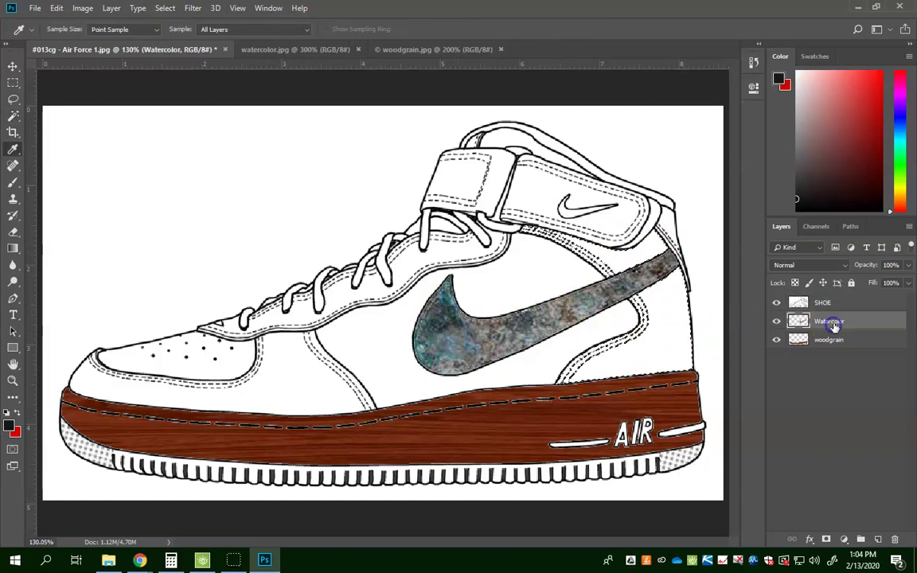
click(437, 323)
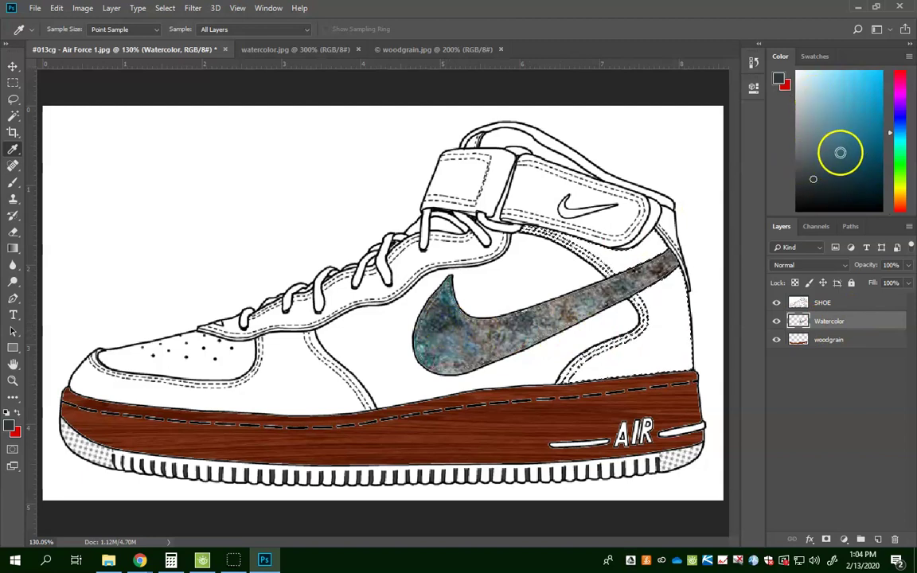
click(549, 305)
click(623, 304)
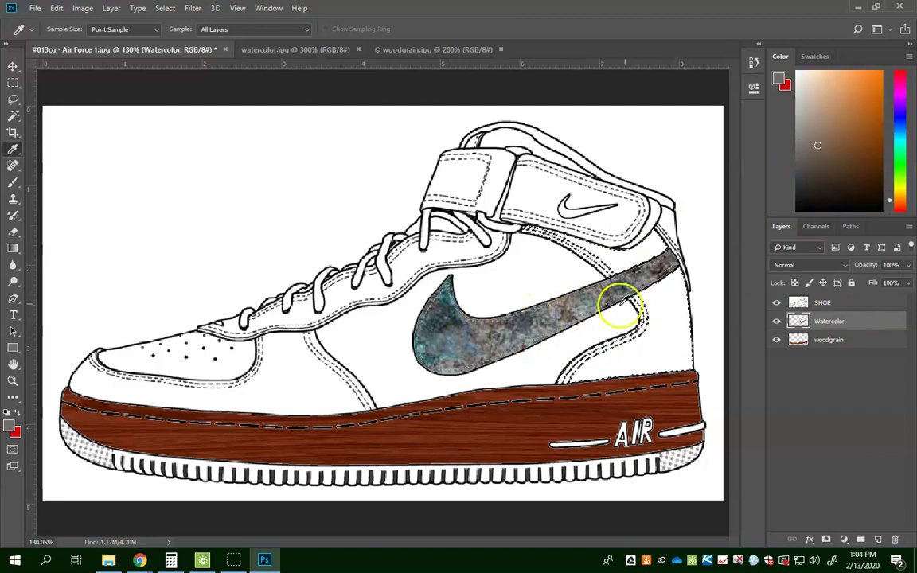
click(451, 342)
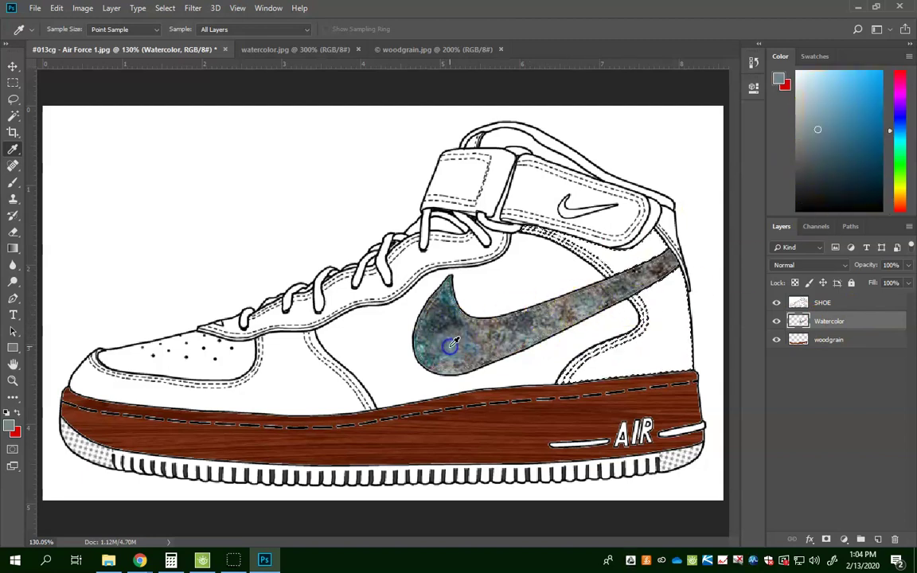
Step: Fill the selected heel areas with the foreground color at 100% opacity on a new layer above SHOE, and clear the selection
click(817, 301)
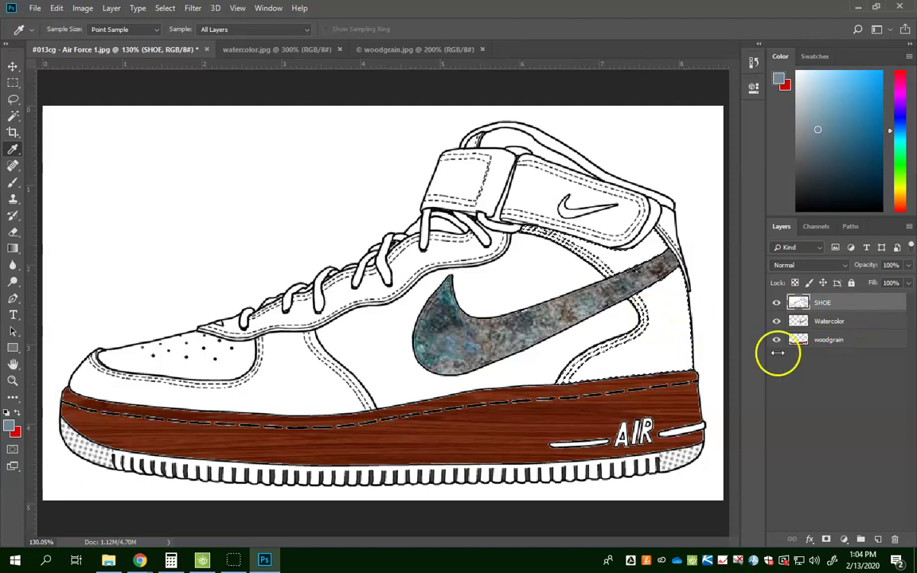
click(876, 540)
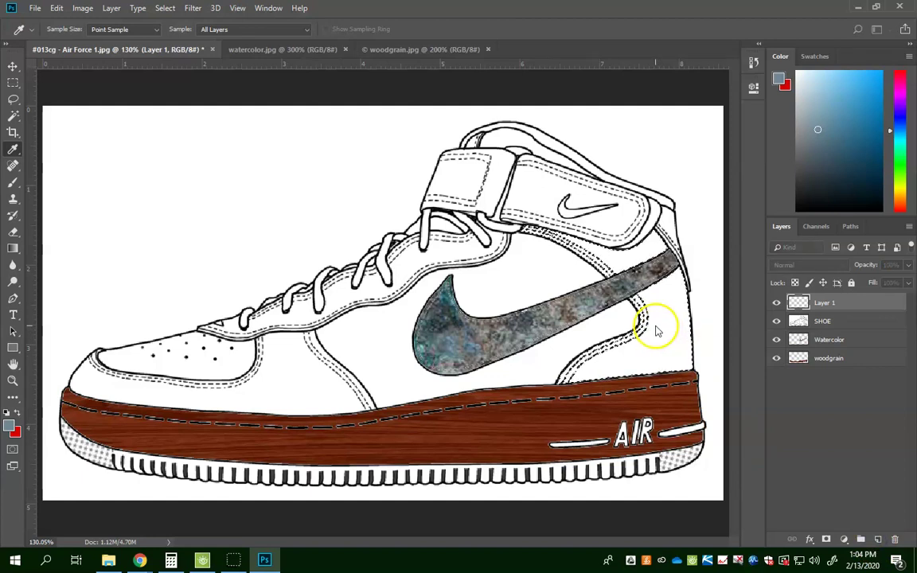
key(shift+F5)
drag(112, 154, 415, 141)
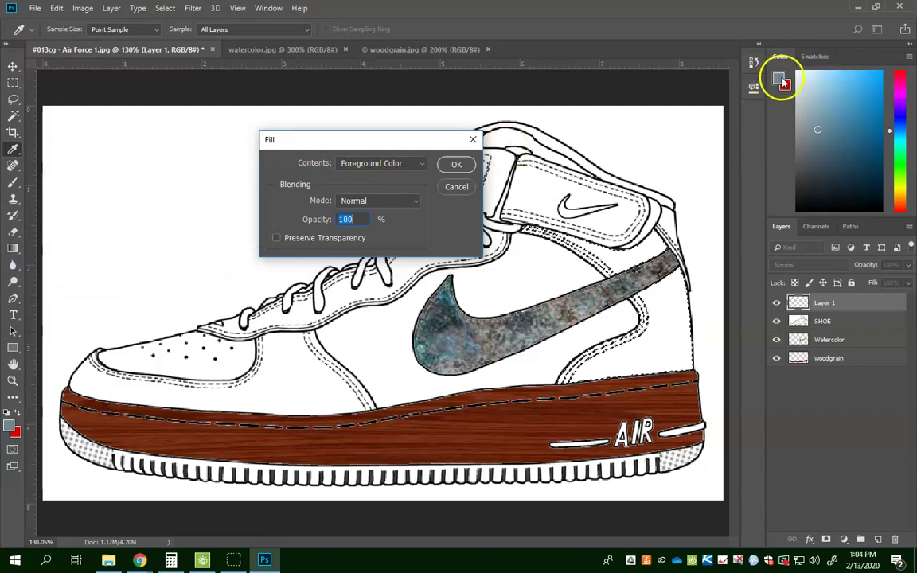
click(457, 164)
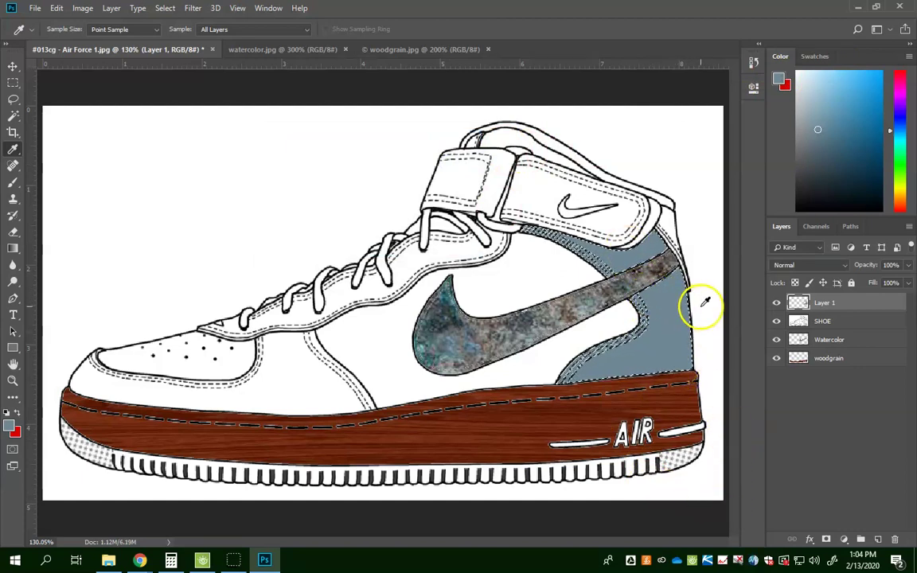
key(ctrl+d)
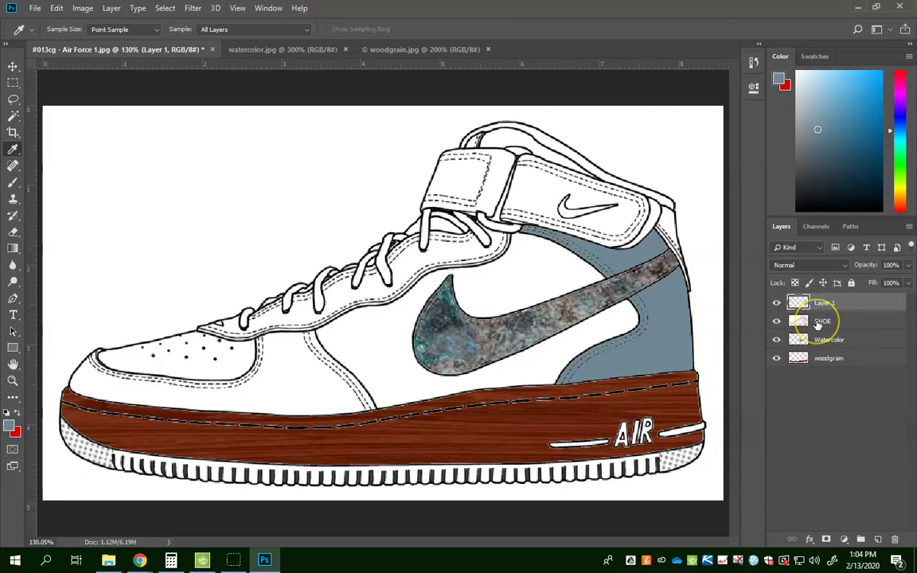
Step: Sample a brownish grey from the middle of the watercolor swoosh as the background color
click(813, 341)
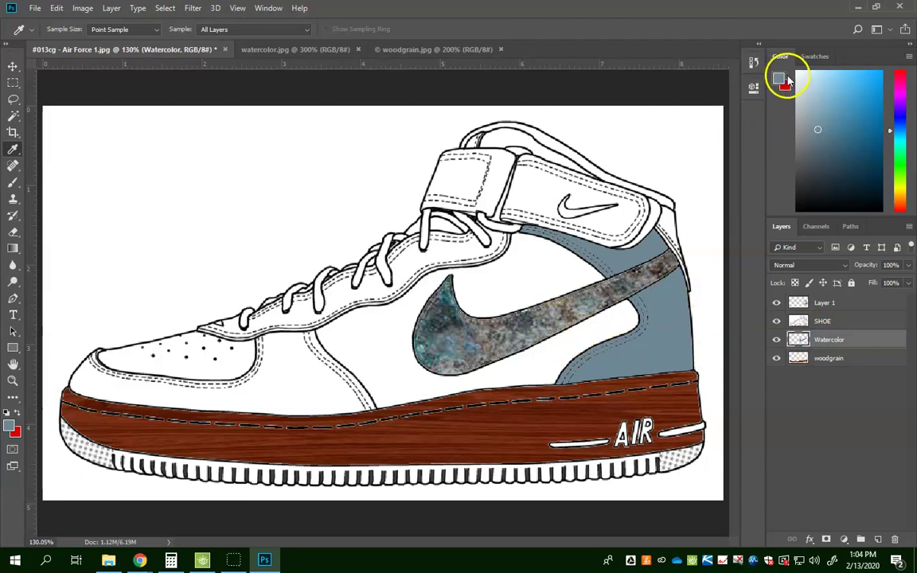
drag(459, 336, 548, 331)
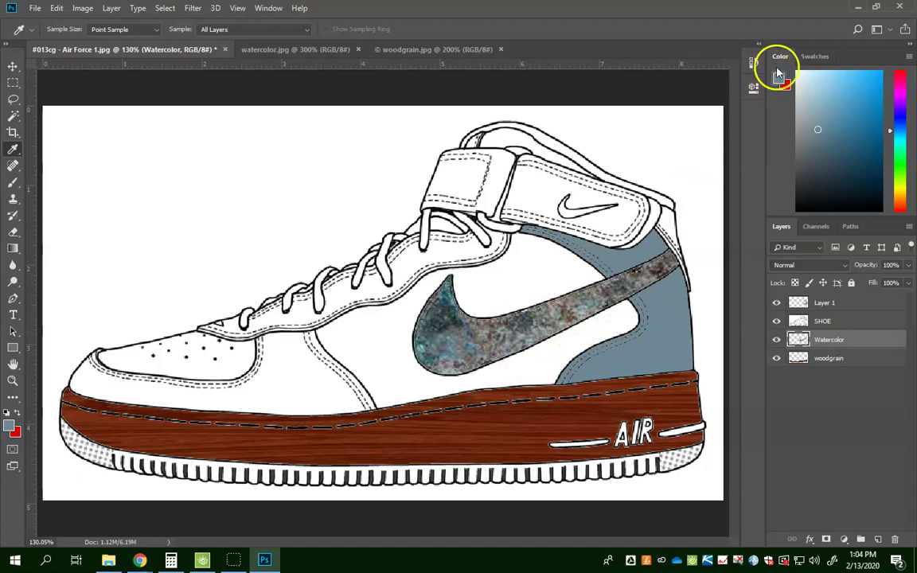
click(785, 87)
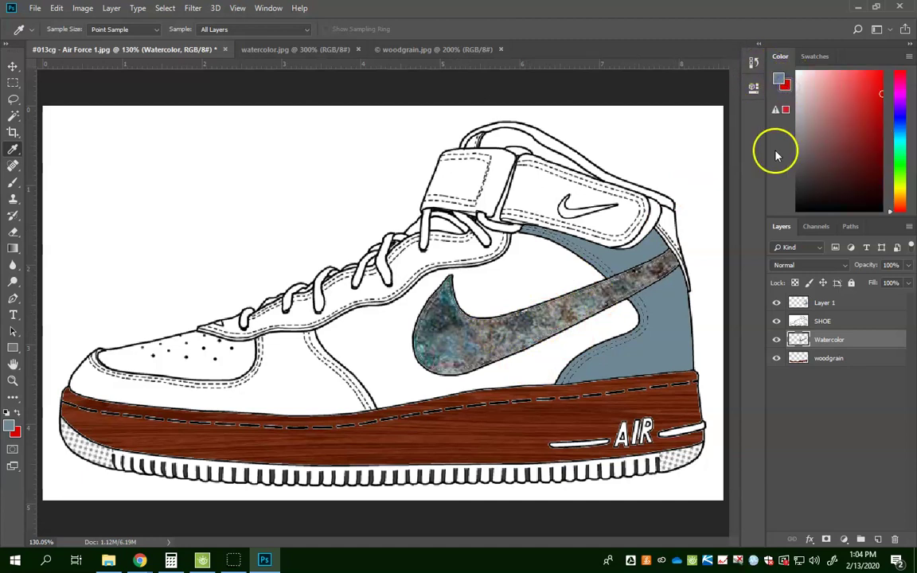
click(524, 320)
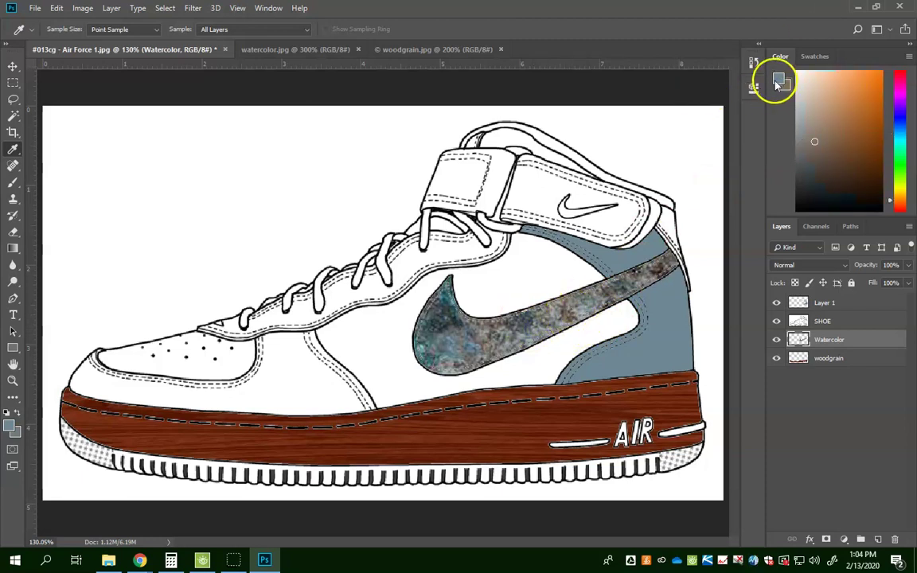
Step: Set the Gradient tool to the foreground-to-background preset
click(12, 247)
click(95, 30)
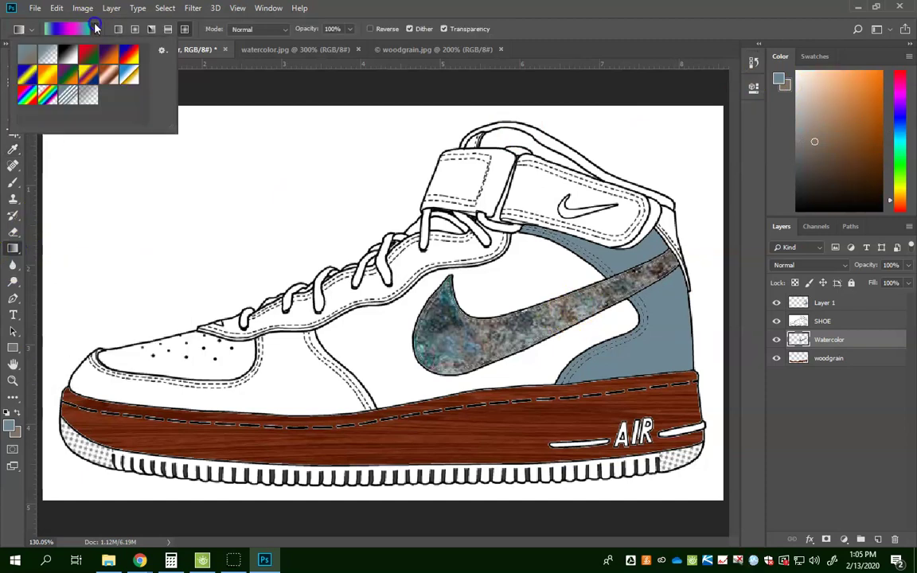
click(30, 56)
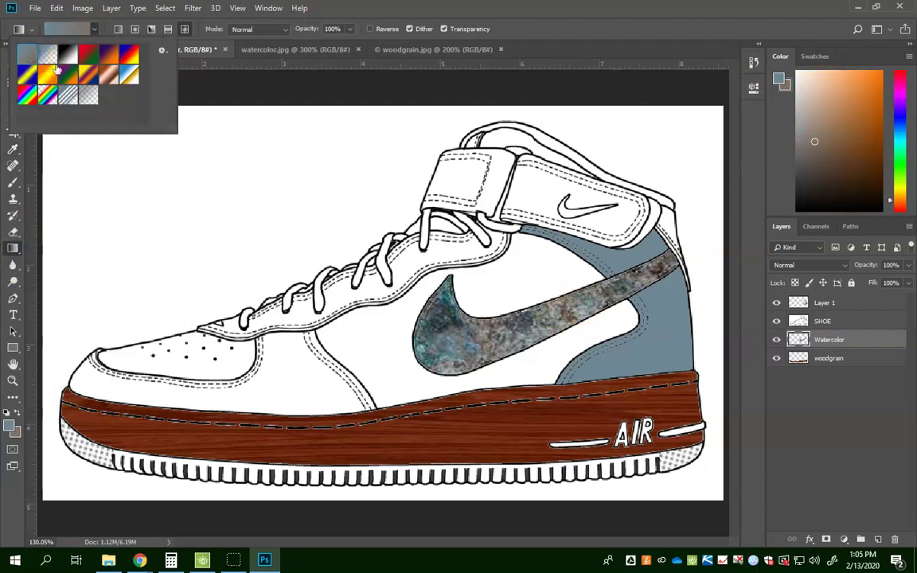
Step: Select the white side panel areas around the swoosh on the SHOE layer and add a new layer above it
click(868, 321)
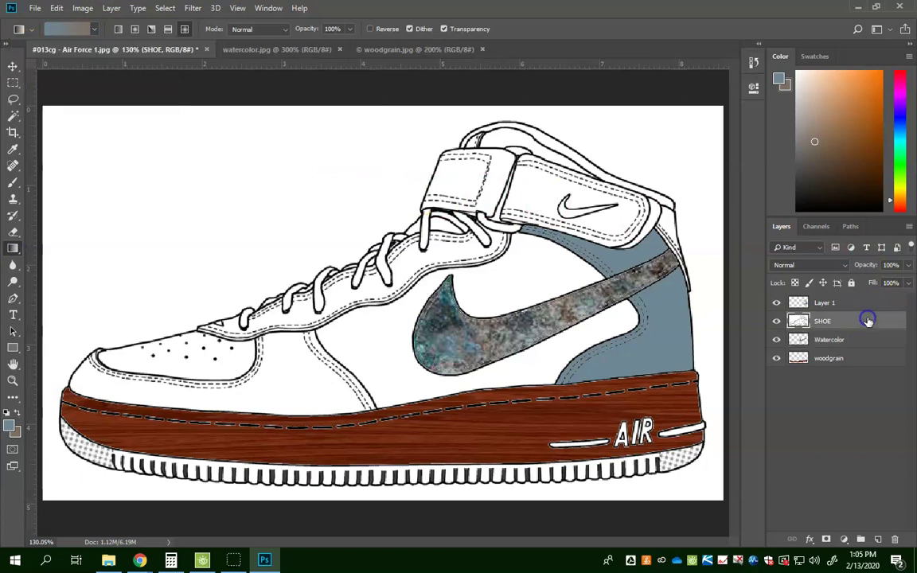
key(w)
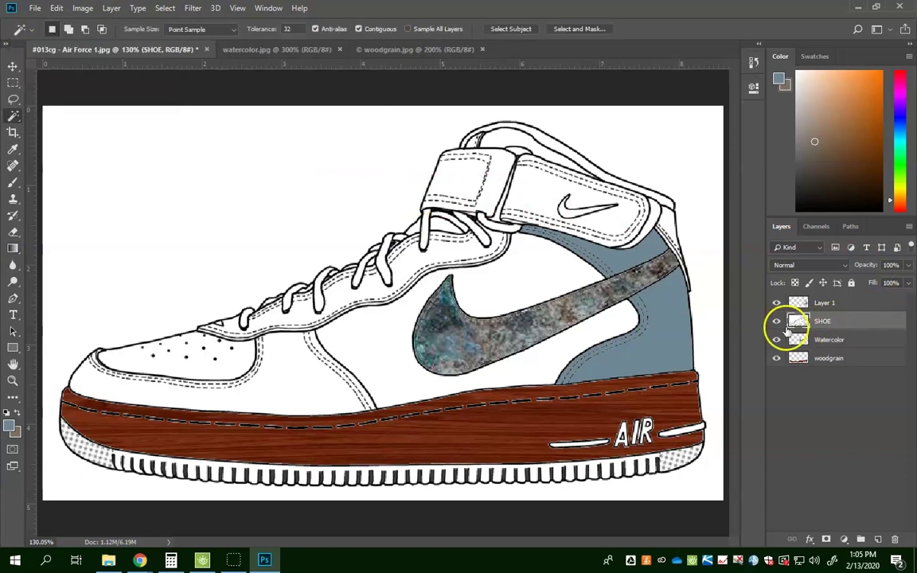
click(490, 293)
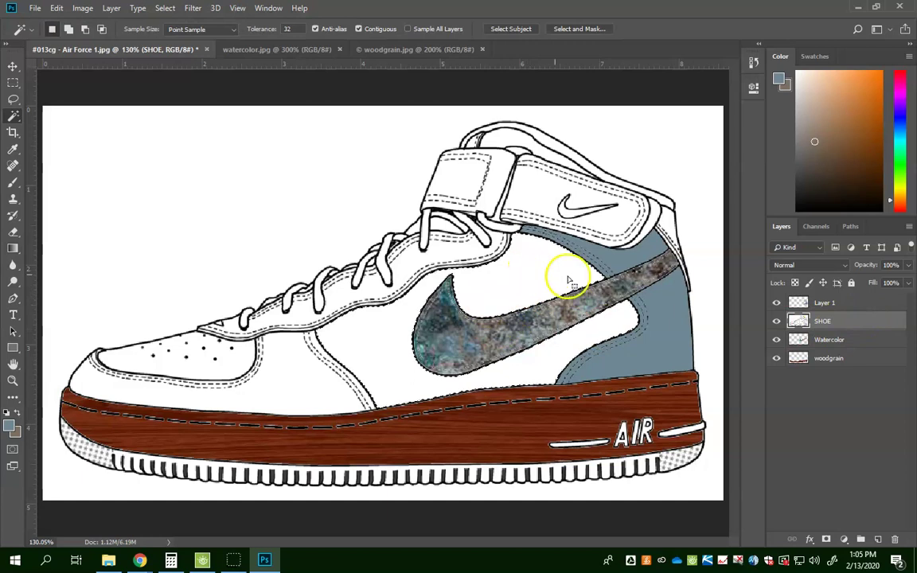
click(878, 539)
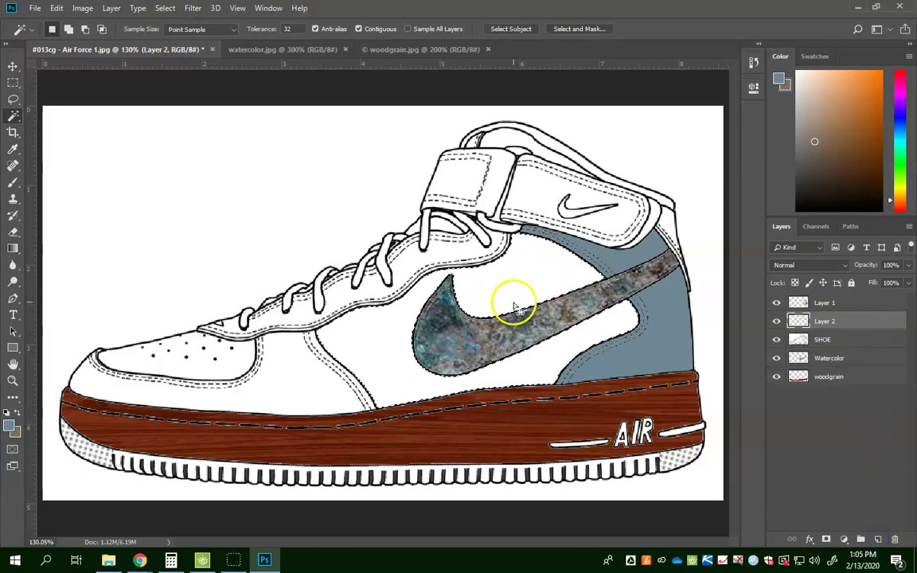
Step: Fill the side panel around the swoosh with a gradient from blue-grey near the toe to brown near the heel, and clear the selection
key(g)
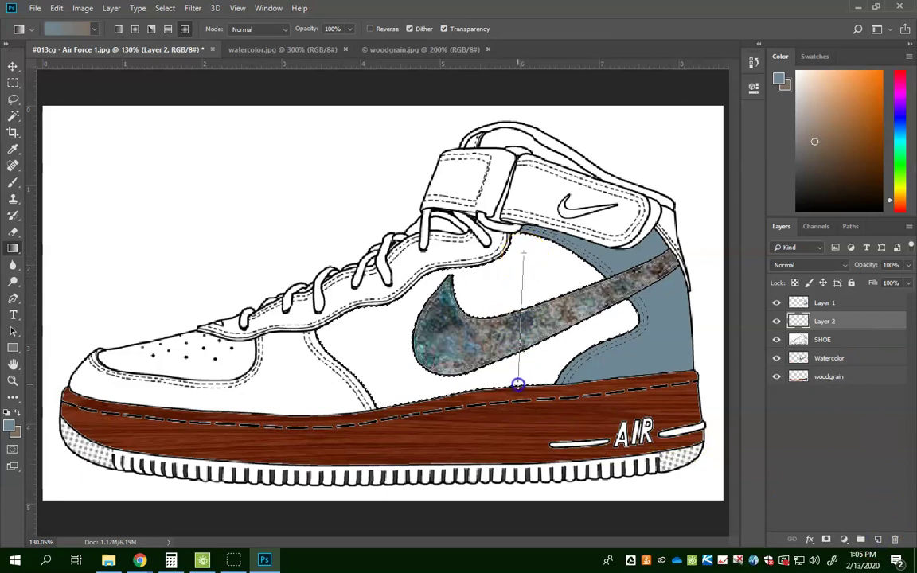
drag(518, 384, 518, 386)
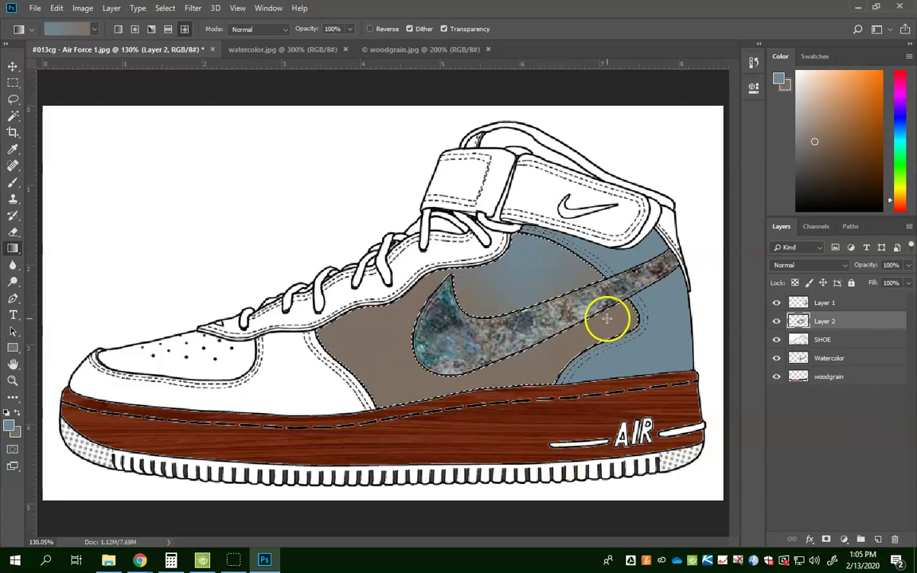
drag(369, 358, 370, 357)
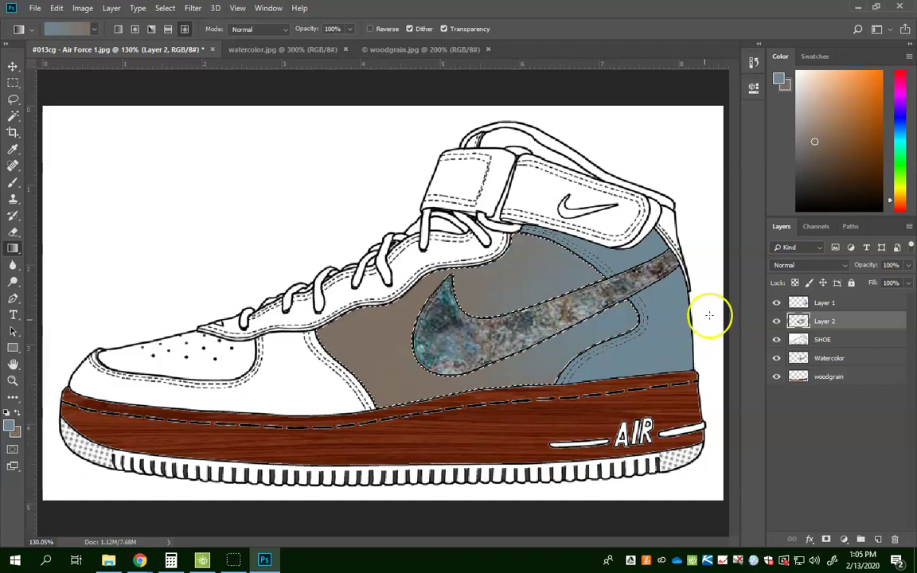
drag(609, 338, 611, 339)
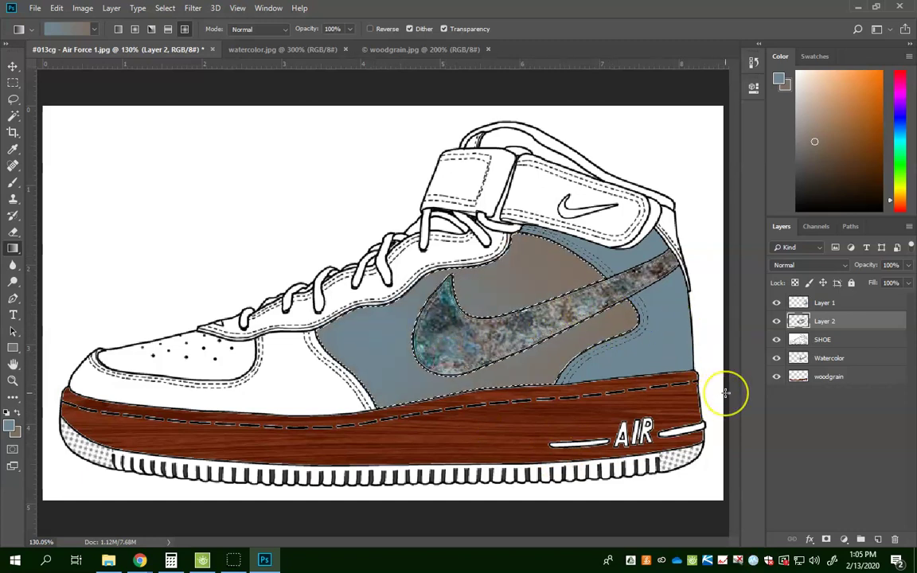
drag(706, 385, 11, 279)
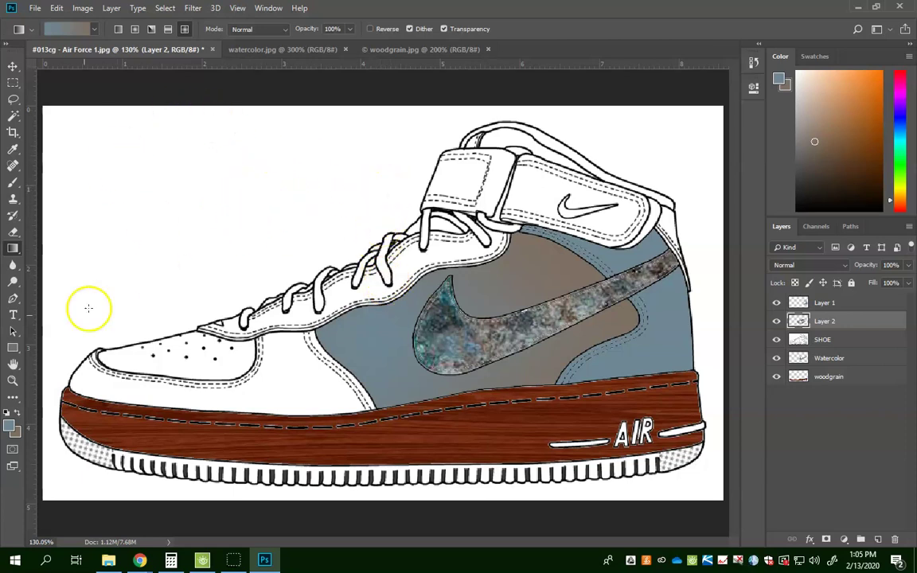
Step: Set the Gradient tool to the blue, red, yellow preset
click(95, 30)
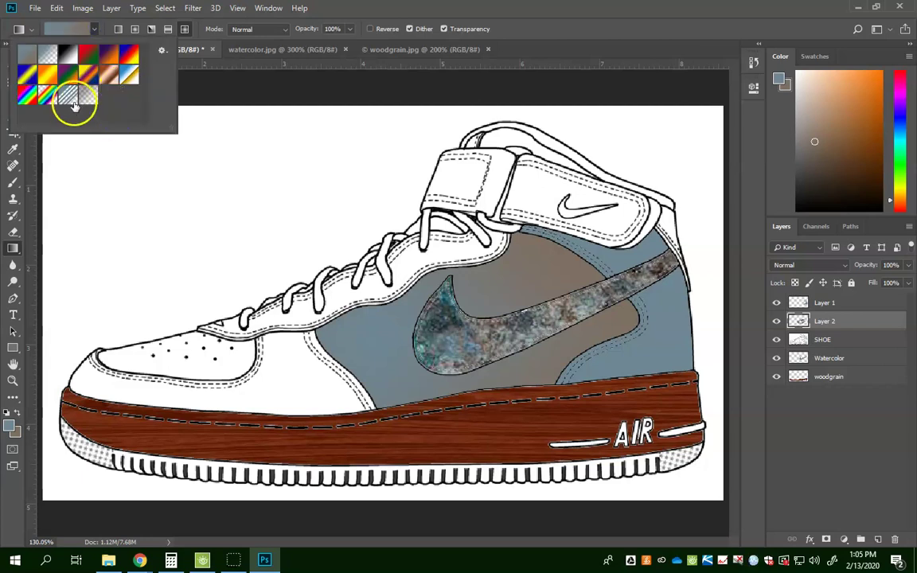
click(128, 54)
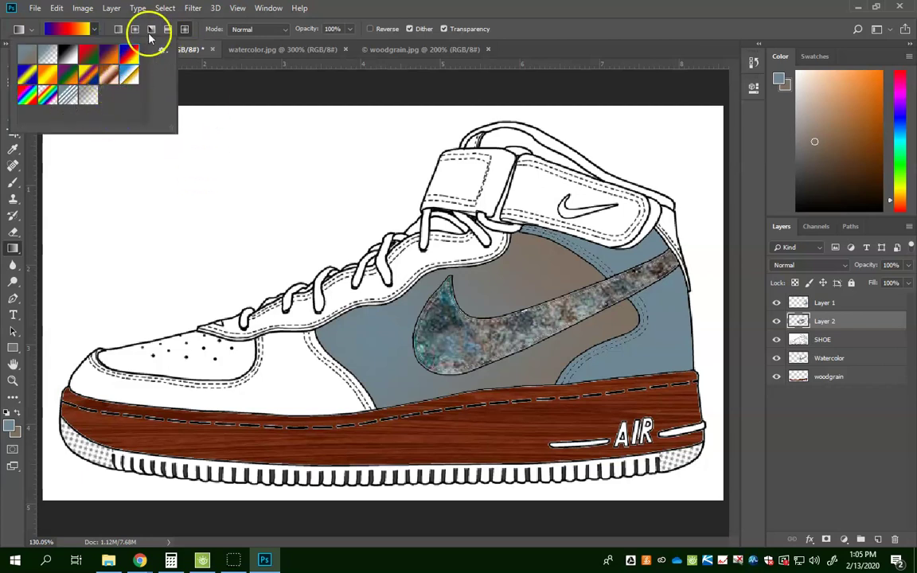
click(93, 27)
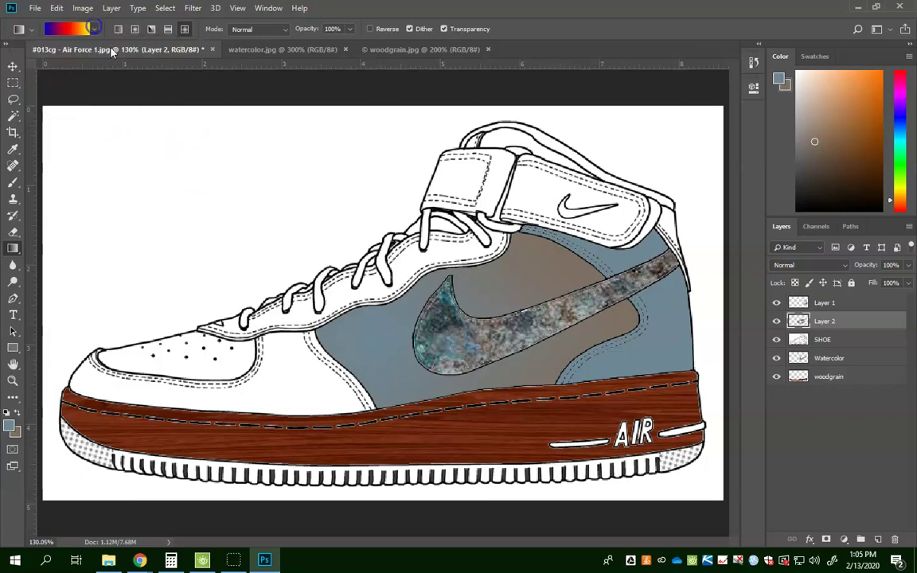
Step: Select the white background around the shoe on the SHOE layer with the Magic Wand
click(825, 340)
key(w)
click(131, 239)
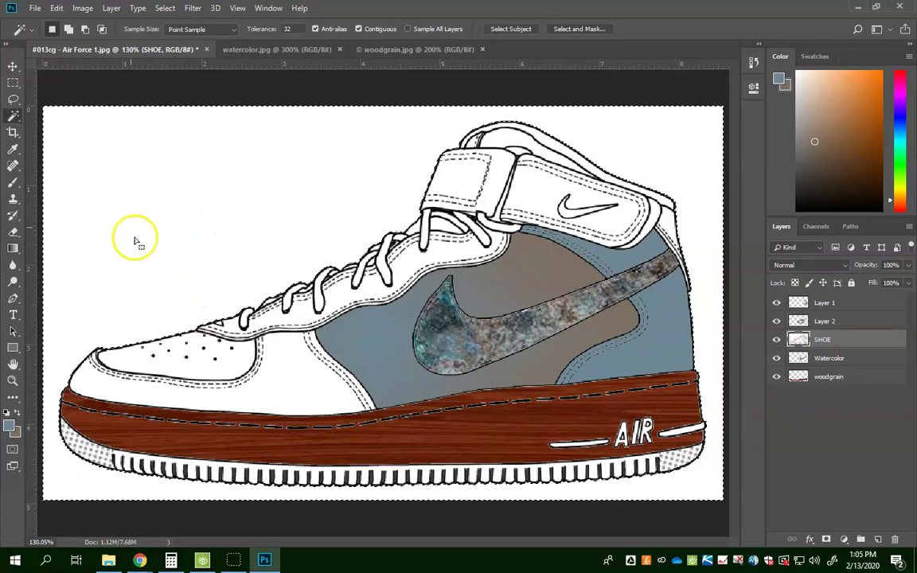
Step: Add a layer above SHOE, fill the selected background with a gradient from blue near the toe to yellow behind the heel, and clear the selection
key(g)
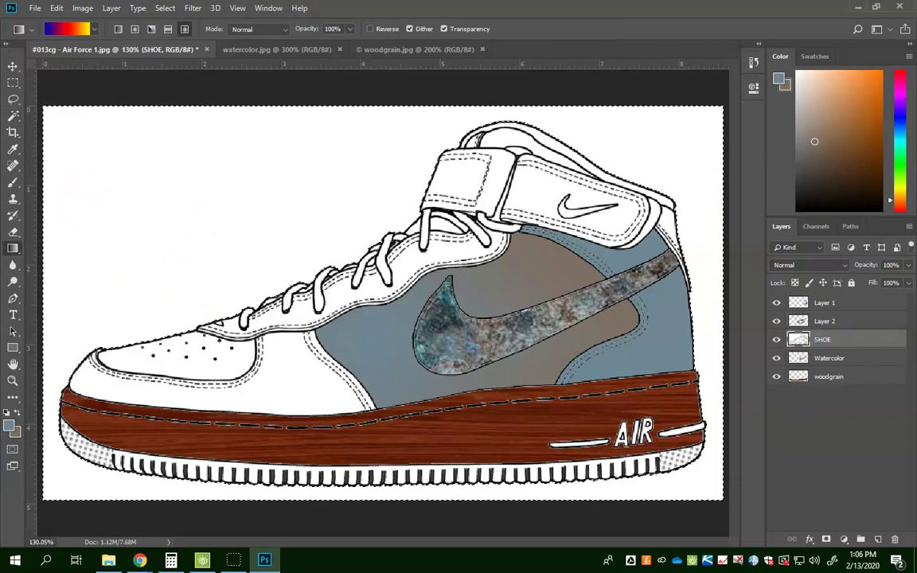
click(878, 539)
drag(133, 240, 613, 180)
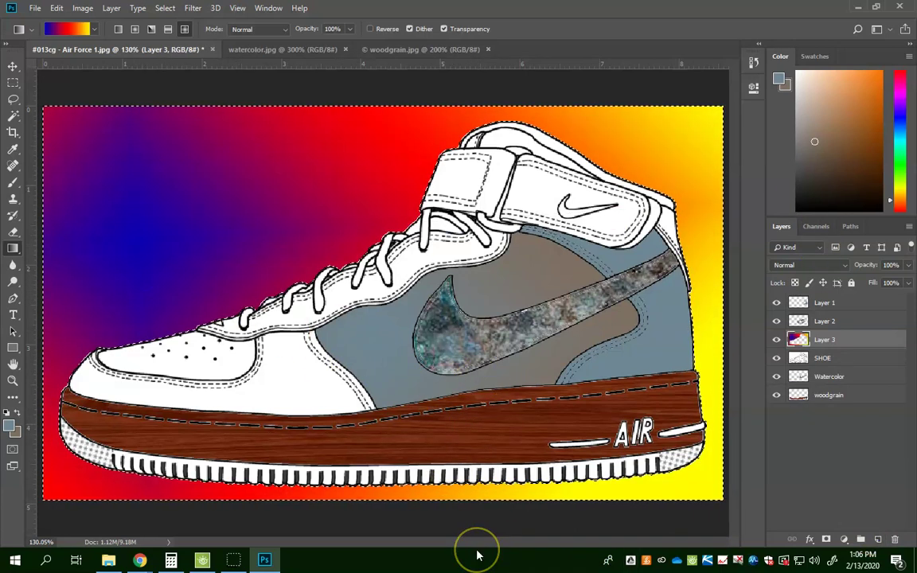
key(ctrl+d)
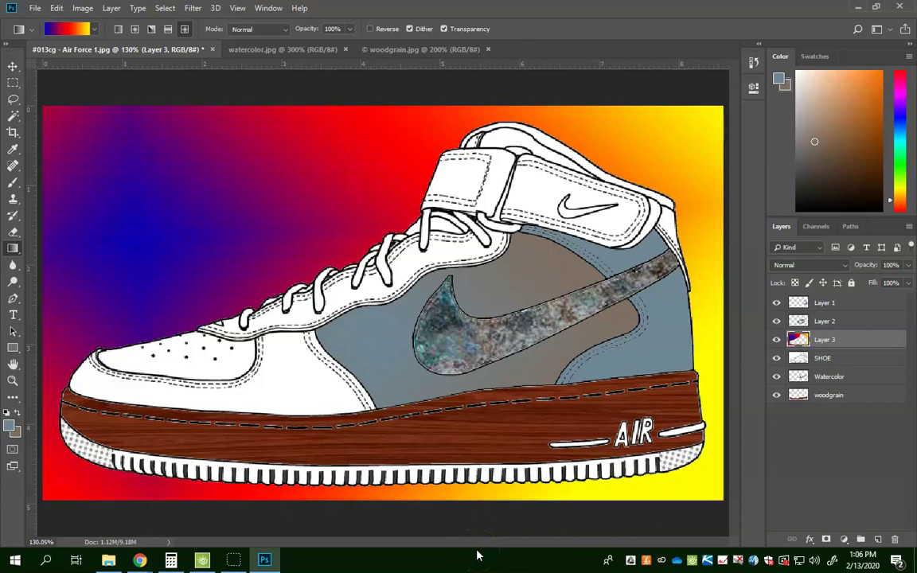
Step: Add the text "UGLY SHOE", position it fully on the background above the toe, and leave no layer selected
key(t)
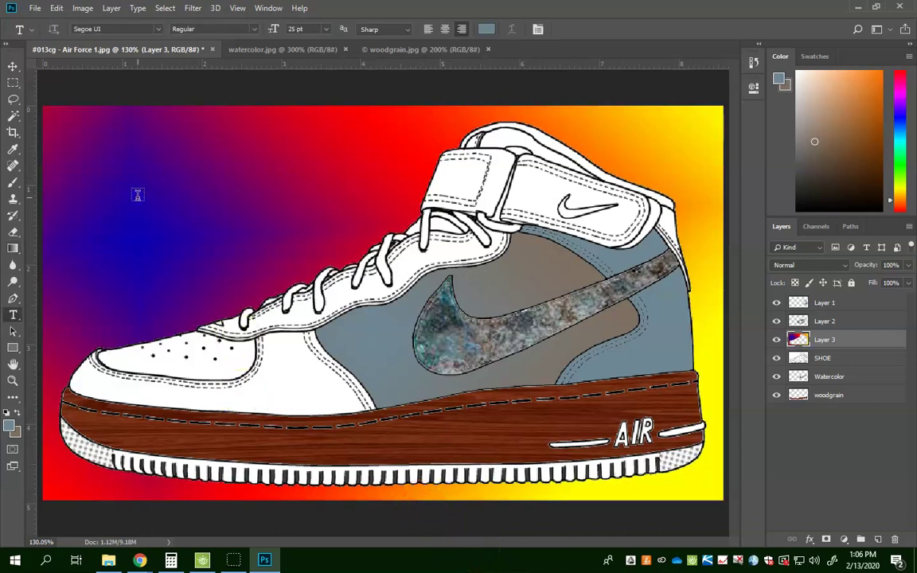
click(137, 195)
text(UGLY SHOE)
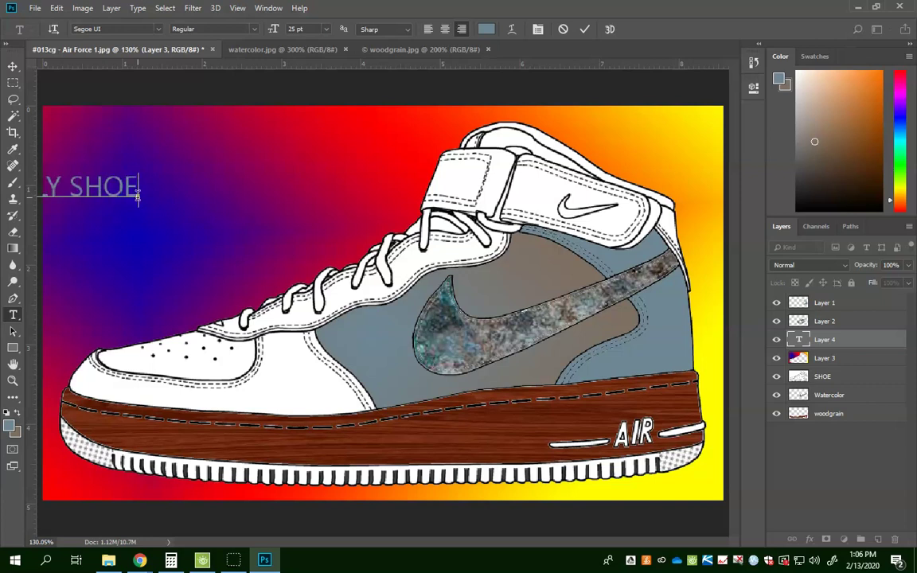
click(86, 190)
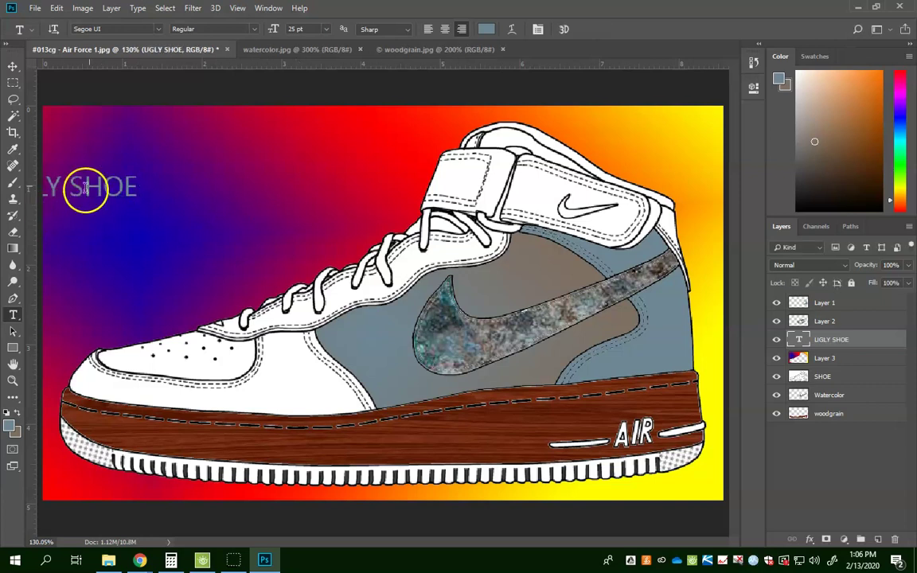
click(91, 239)
drag(91, 243, 194, 219)
click(839, 434)
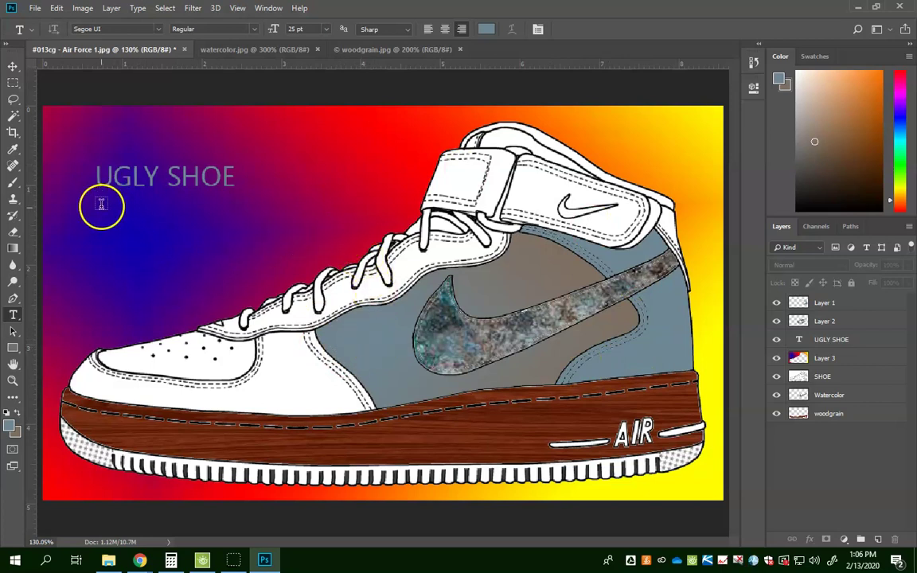
Step: Add a separate text layer with the designer's name and place it in the upper-right corner of the canvas
click(110, 233)
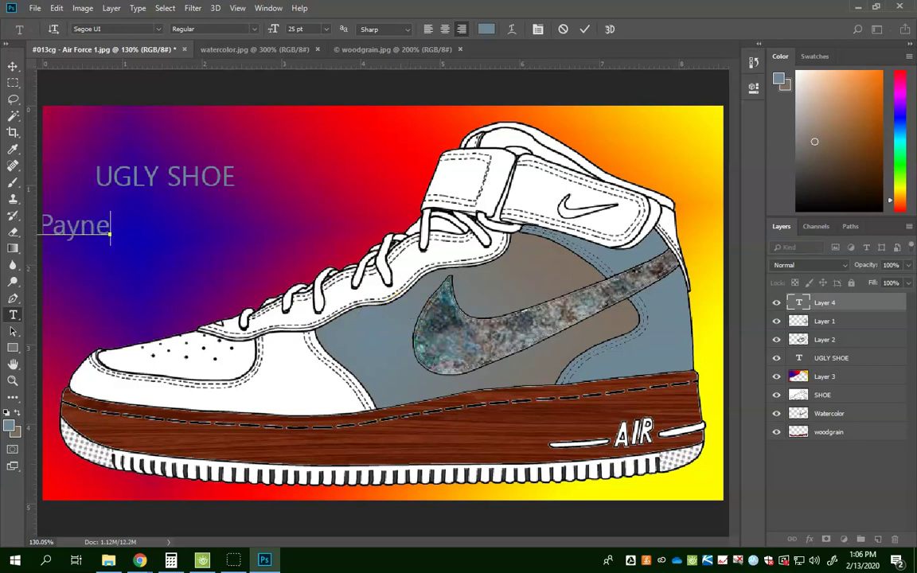
key(ctrl+Return)
click(68, 246)
drag(75, 250, 675, 150)
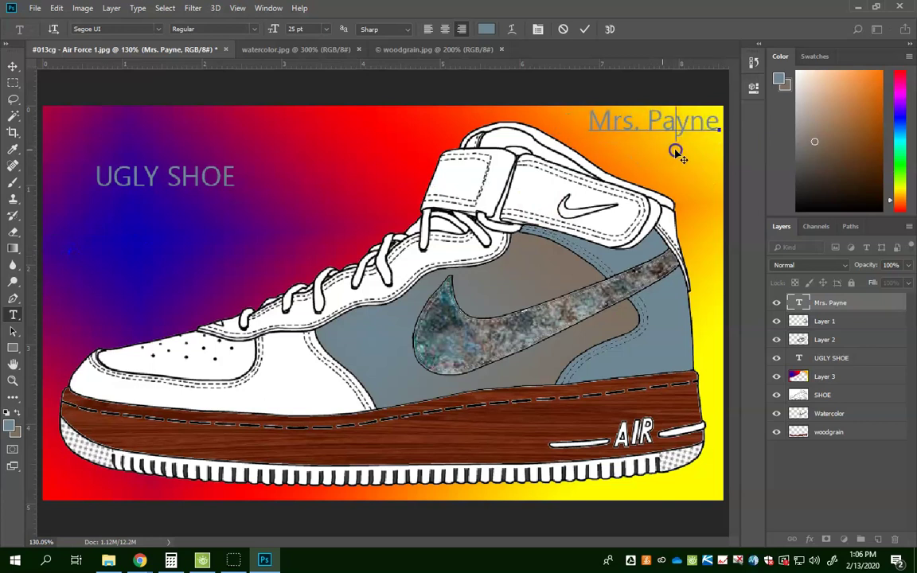
key(ctrl+Return)
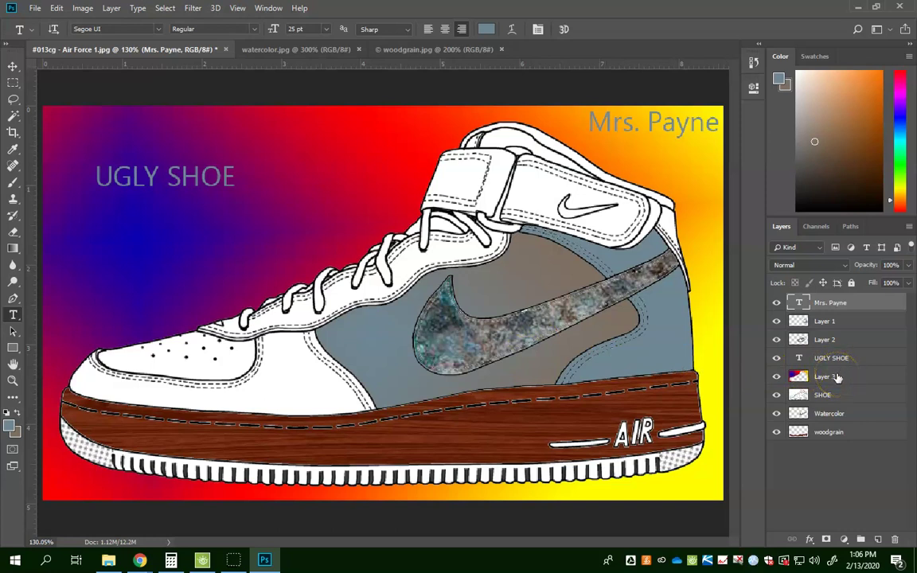
Step: Select the empty shoe-shaped area on the background gradient layer with the Magic Wand, and make the SHOE layer active
key(w)
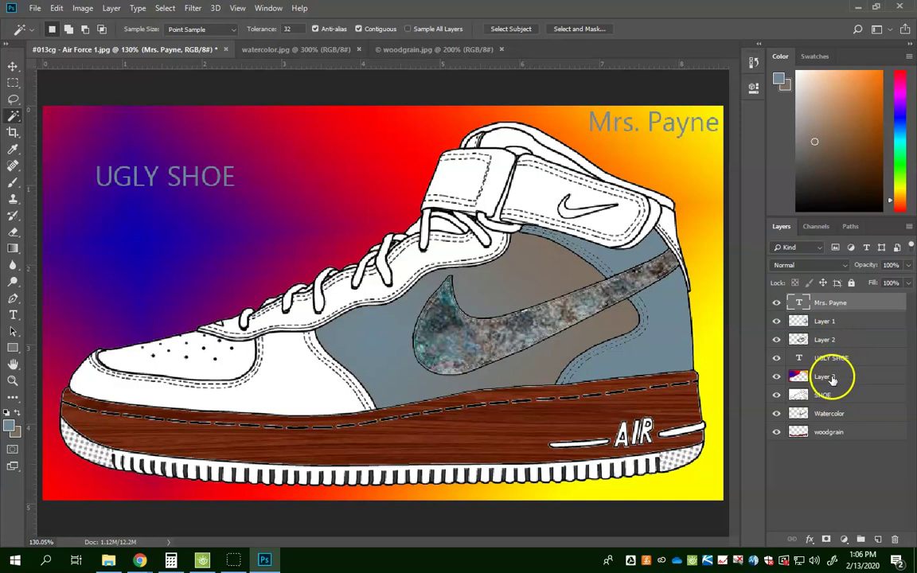
click(832, 379)
click(548, 221)
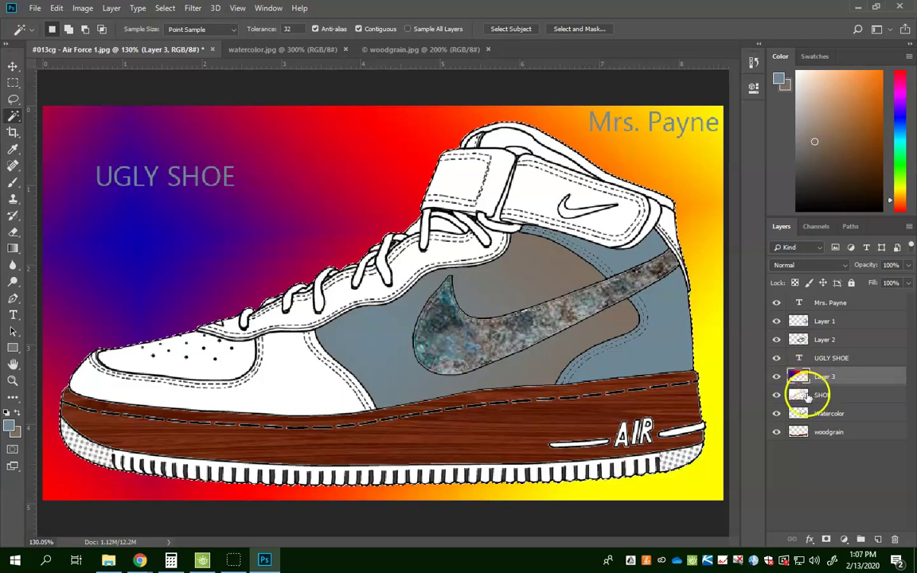
click(832, 397)
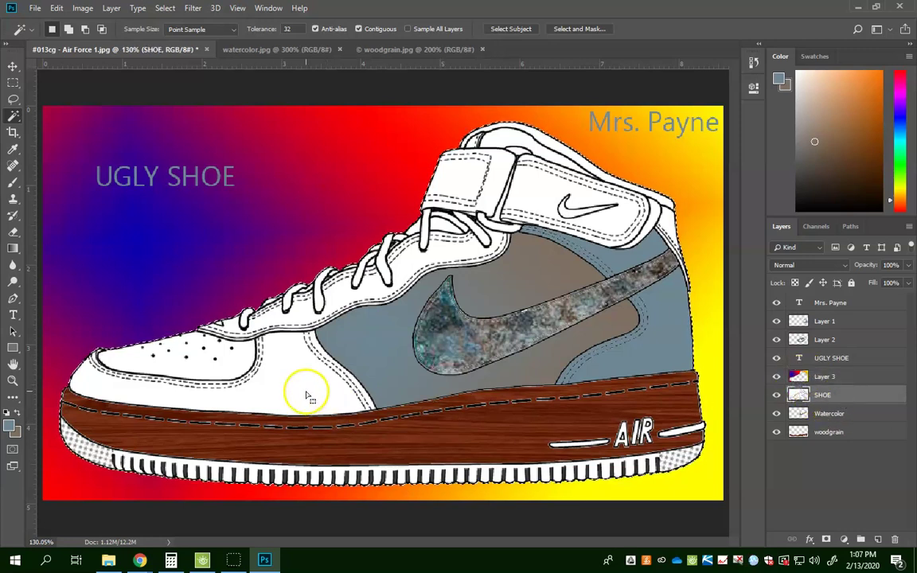